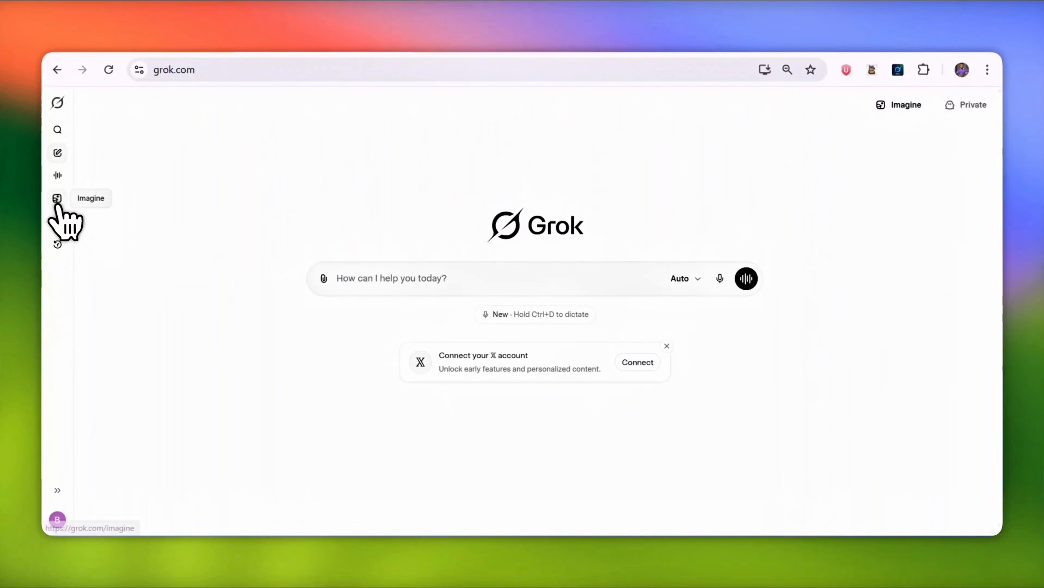
Step: Open the Imagine page on grok.com
click(198, 70)
click(122, 232)
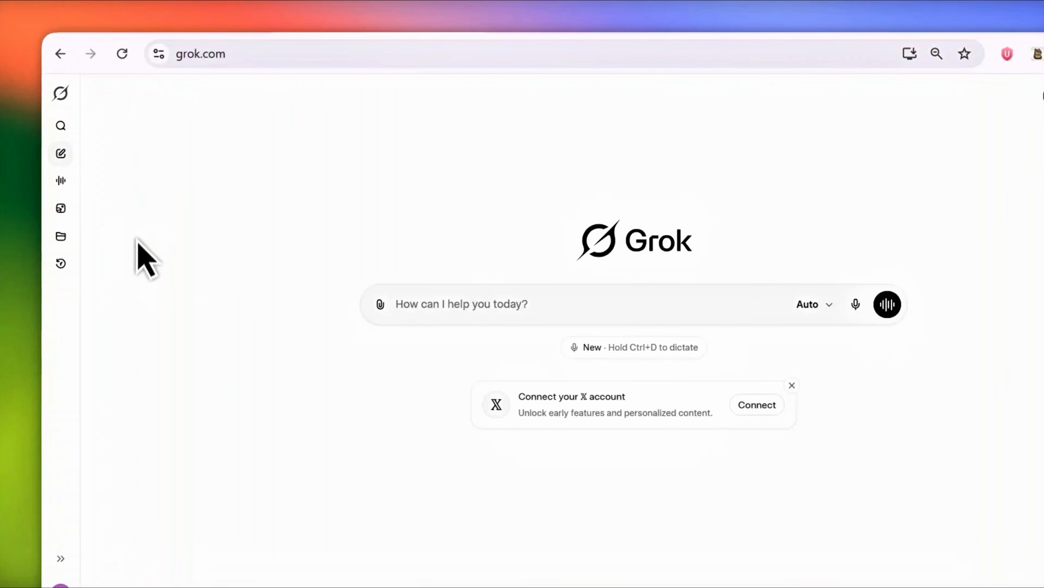
click(60, 207)
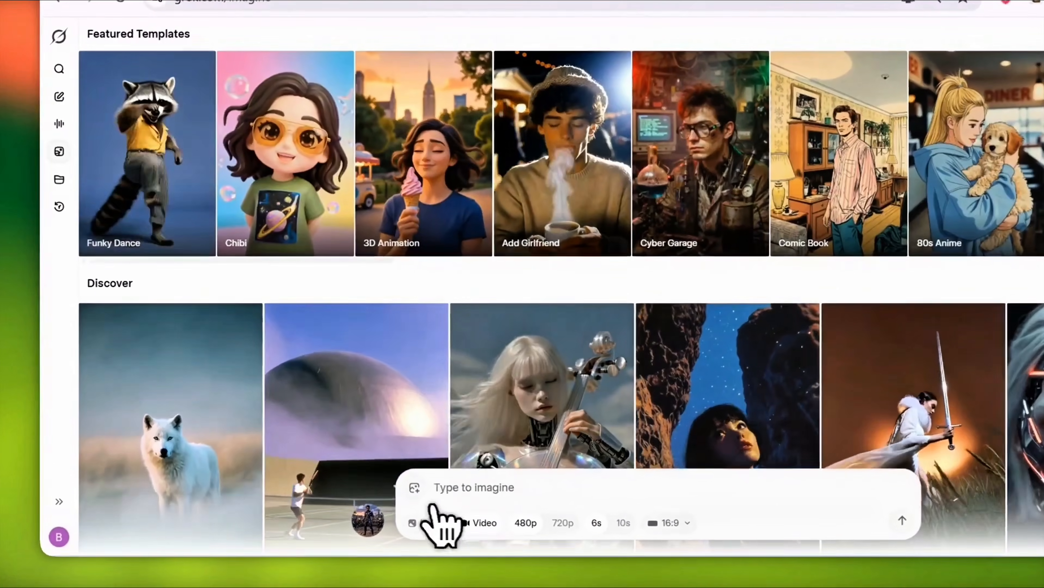
Step: Add the night-street portrait as an image to animate, preview it, and submit it with the prompt "animate"
click(408, 492)
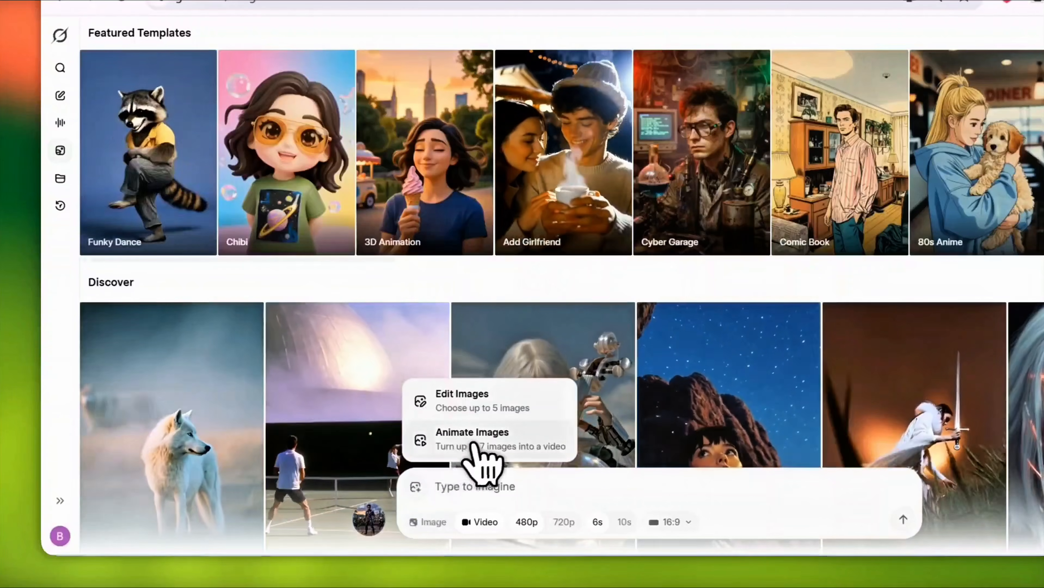
click(483, 442)
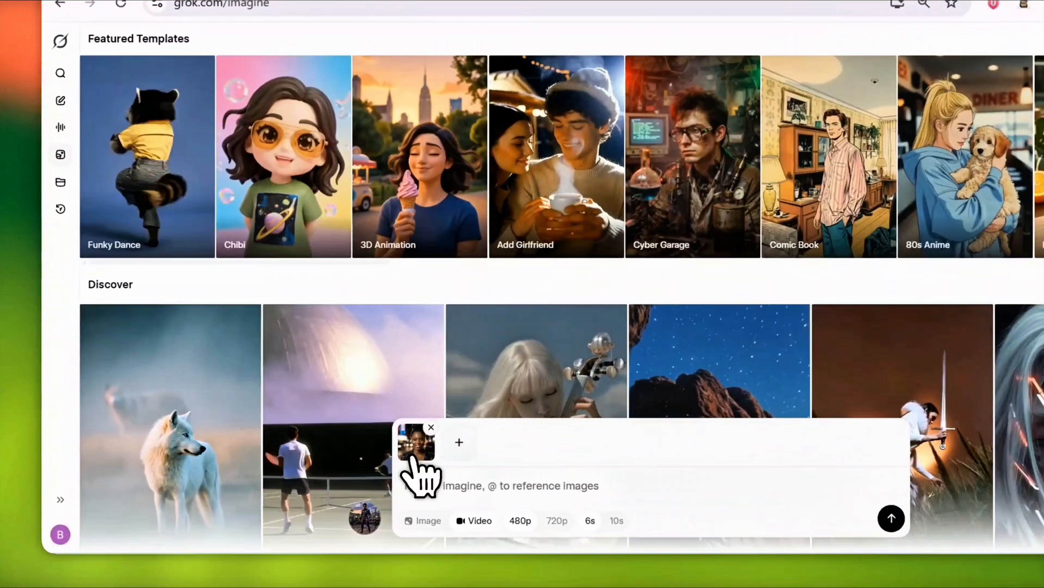
click(358, 442)
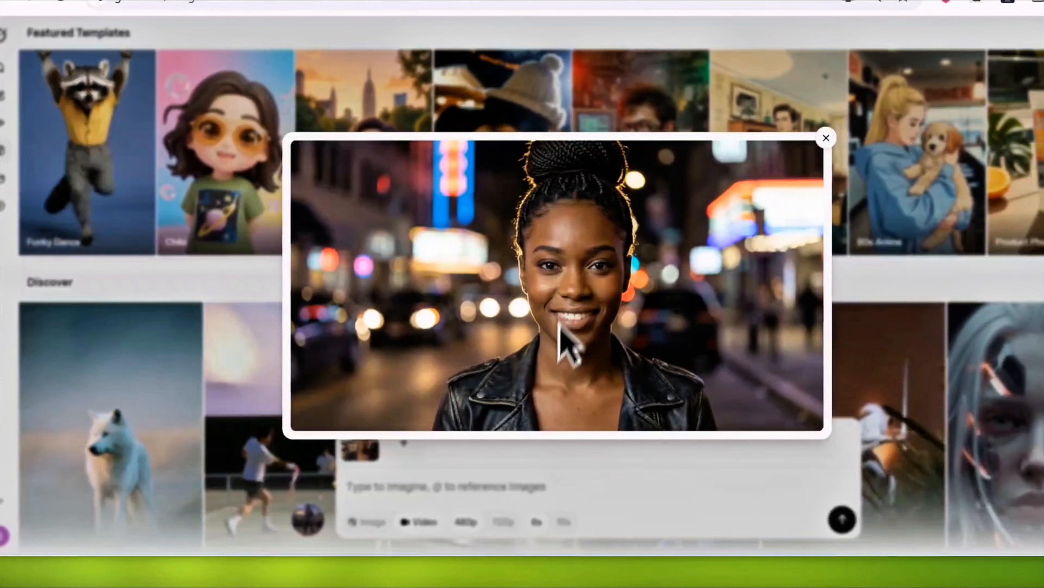
click(475, 484)
text(animate)
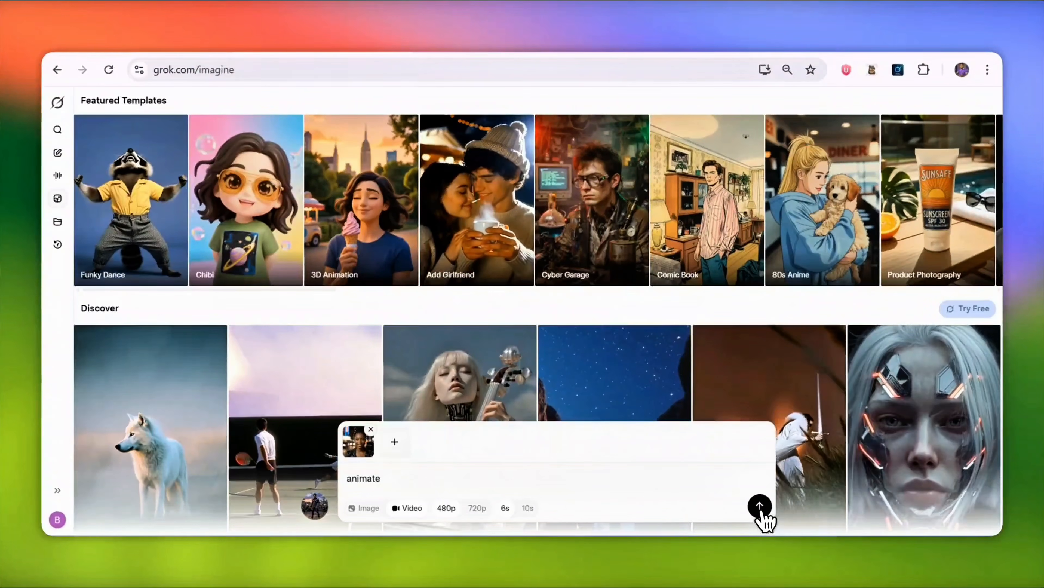
click(759, 506)
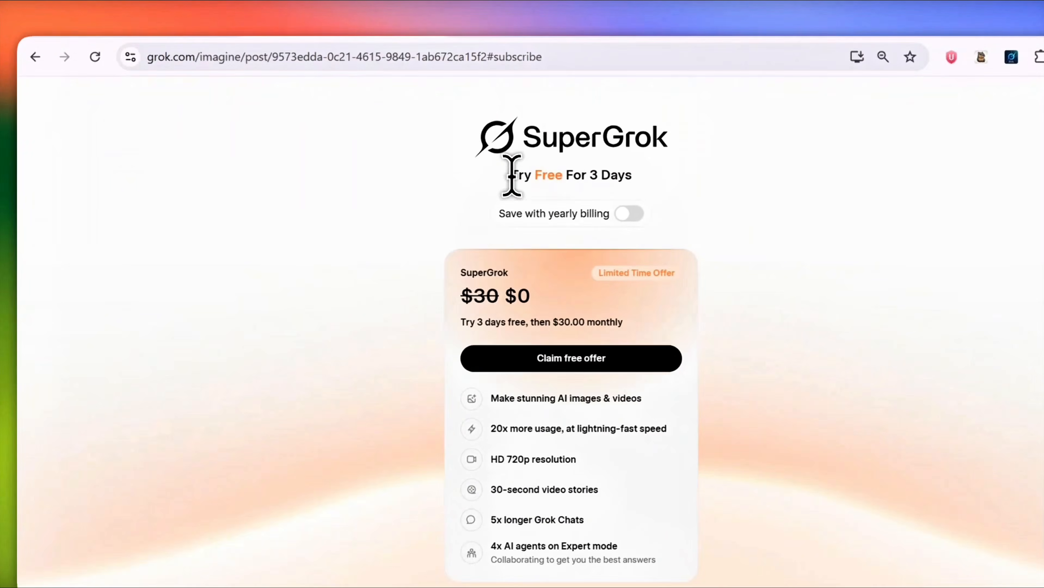
Step: Review the SuperGrok three-day trial offer and claim it with monthly billing
double_click(482, 174)
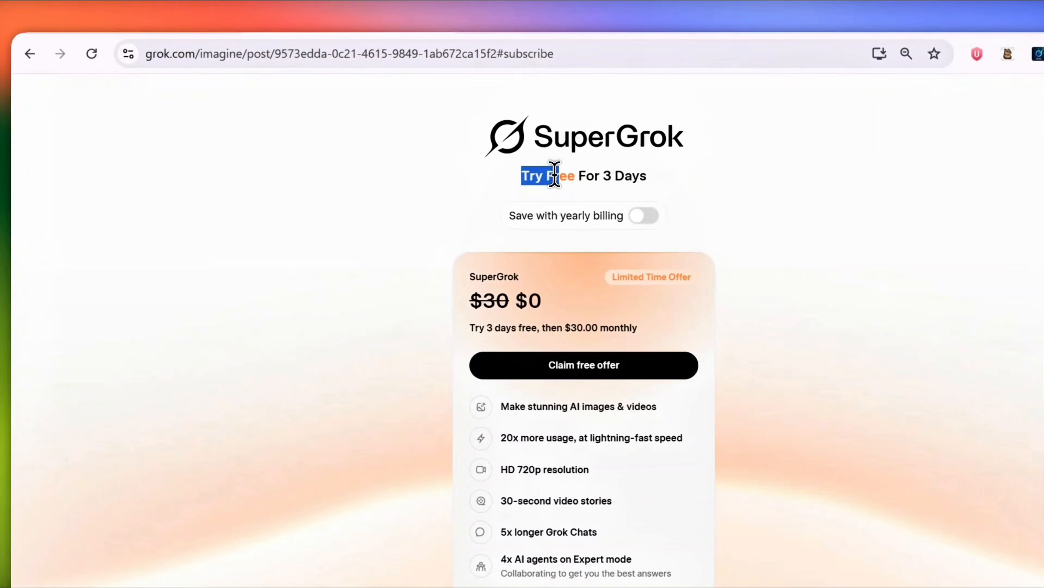
drag(554, 174, 596, 175)
click(661, 196)
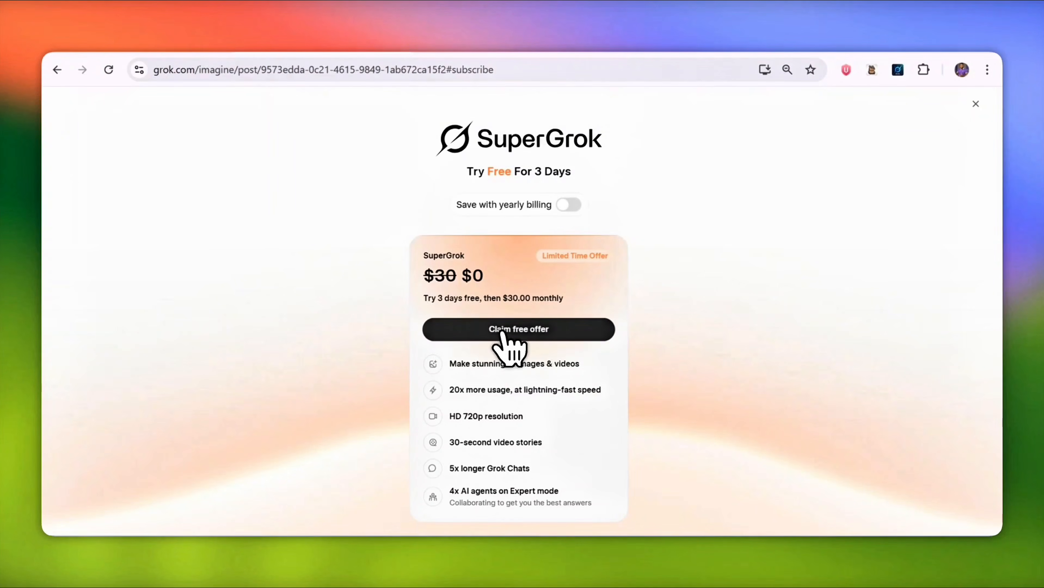
click(502, 331)
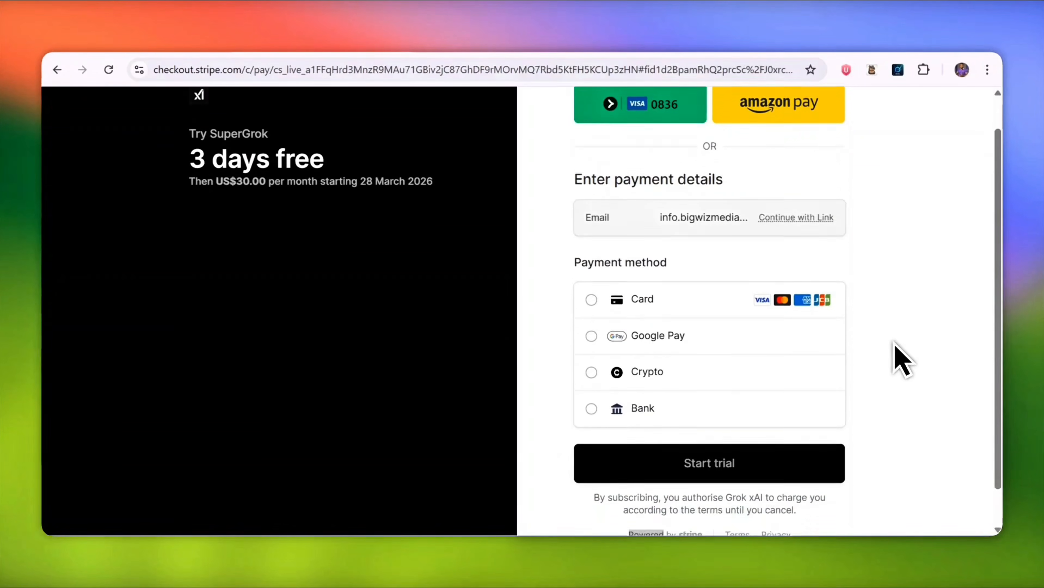
Step: Choose Card as the payment method for the SuperGrok trial and look through the card details form
scroll(901, 358, down, 1)
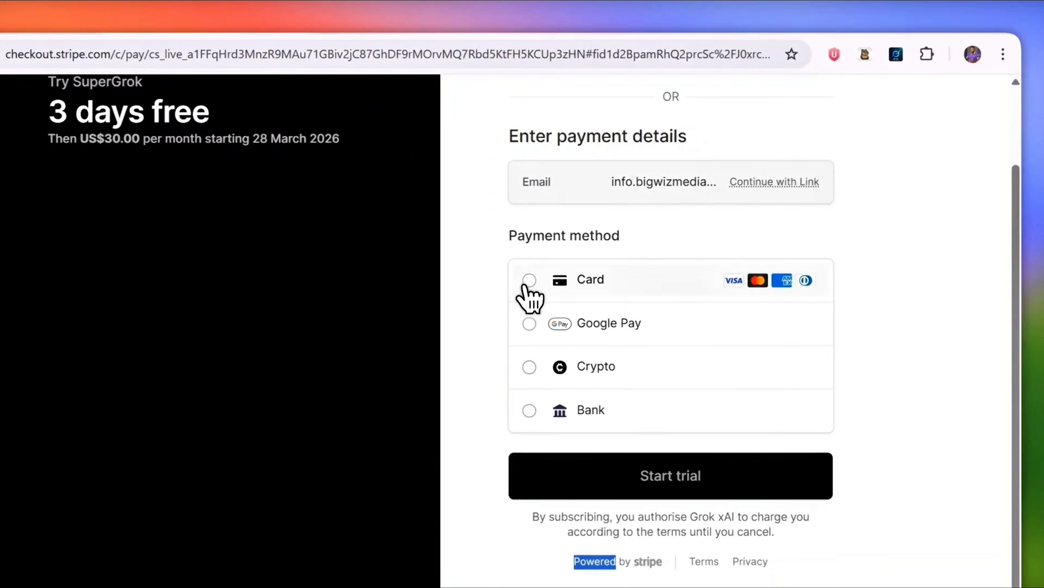
click(591, 258)
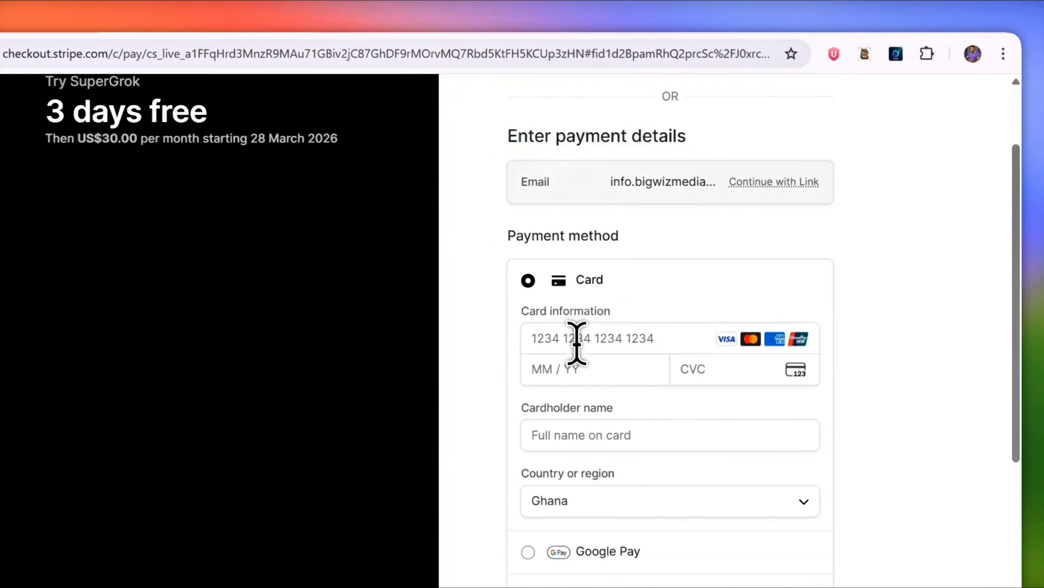
scroll(638, 320, down, 3)
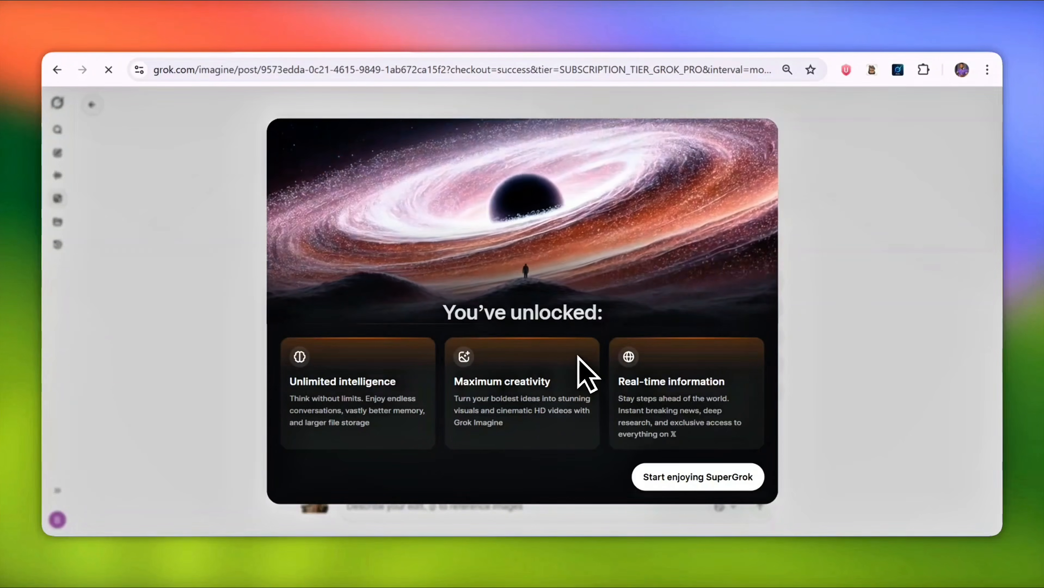
Step: Dismiss the SuperGrok welcome dialog, make a video from the portrait, and play it with sound before pausing
click(679, 479)
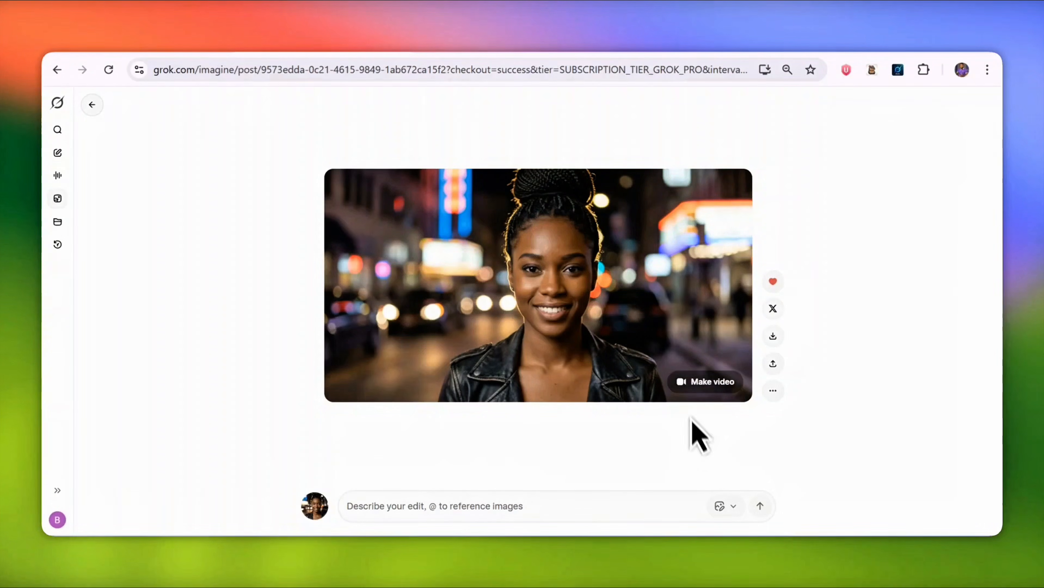
click(694, 389)
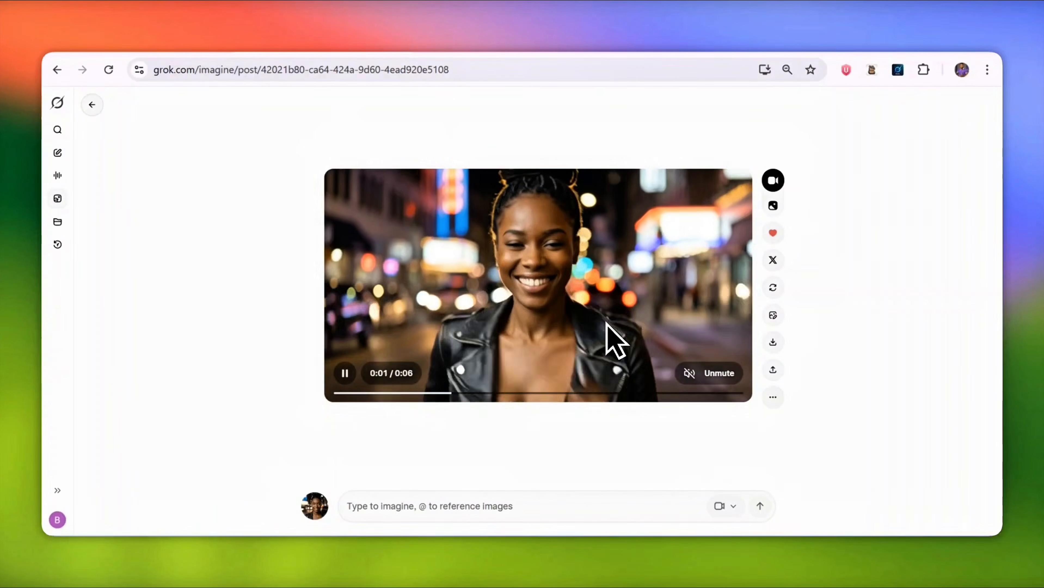
click(695, 373)
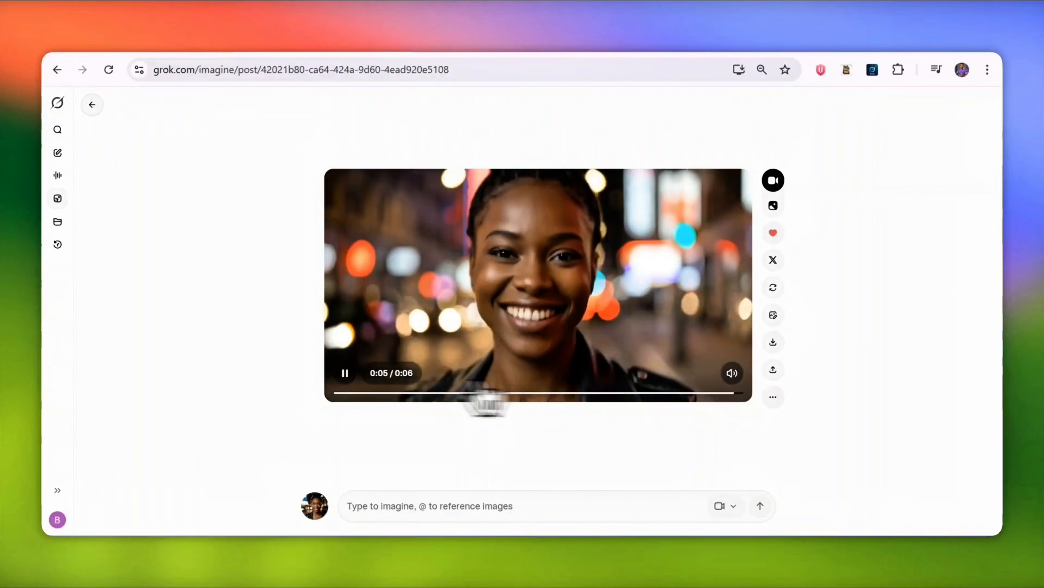
click(345, 372)
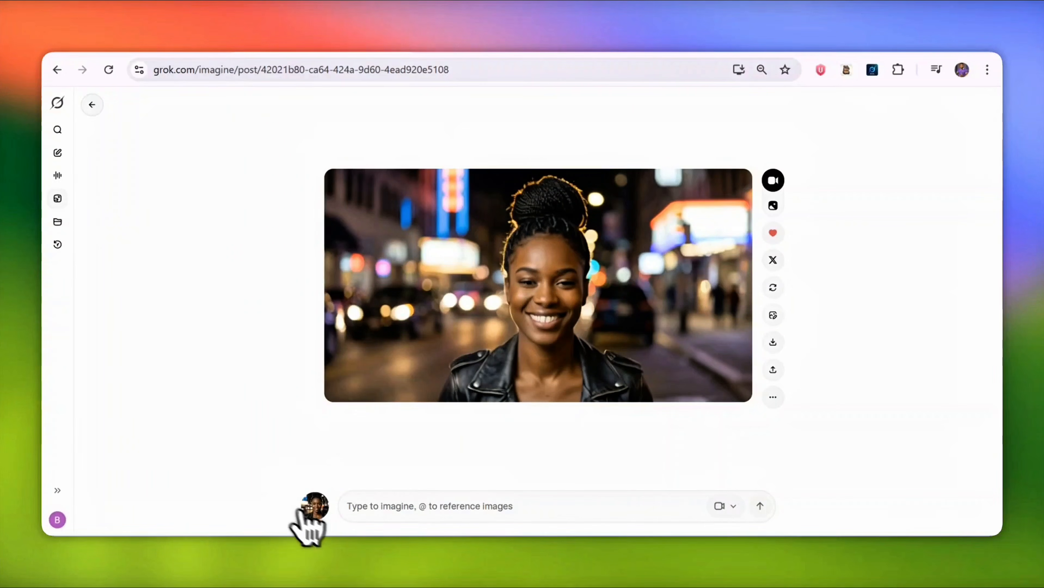
Step: Add the footballer image from the Saved page and generate a video with the prompt "he dribbles the ball", pausing its playback
click(308, 504)
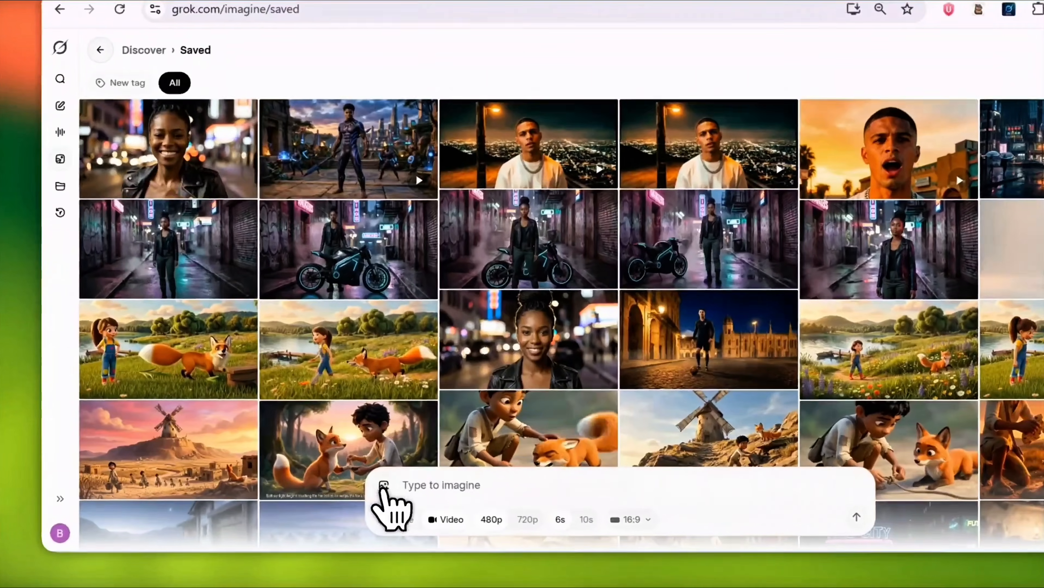
click(383, 487)
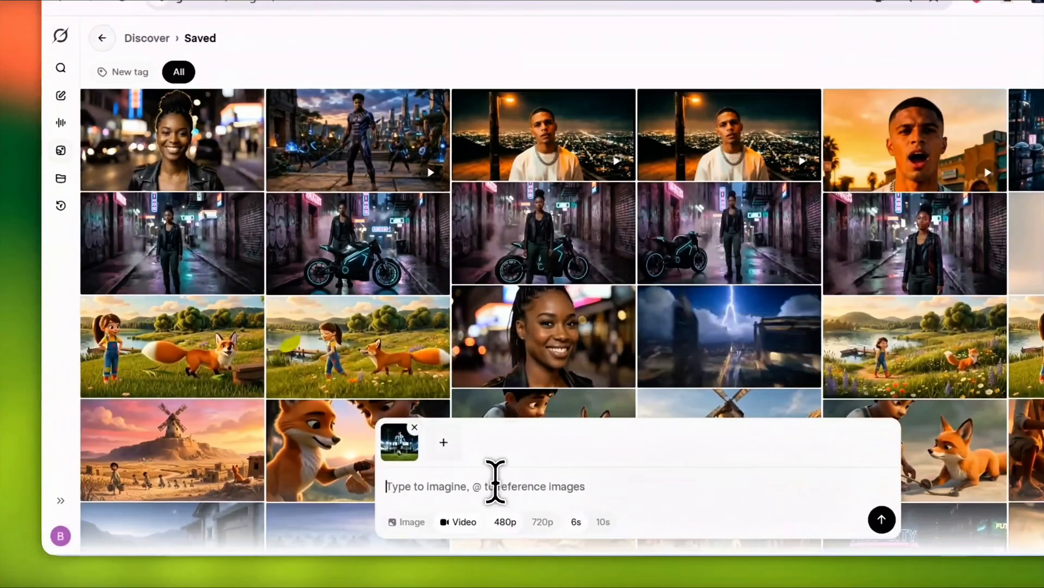
text(he dribbles the ball)
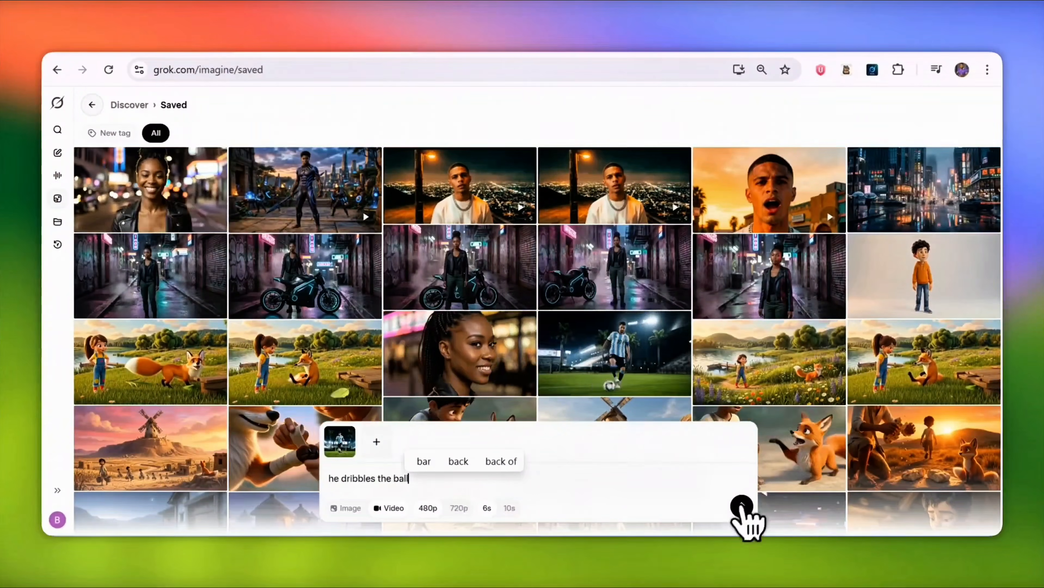
click(741, 506)
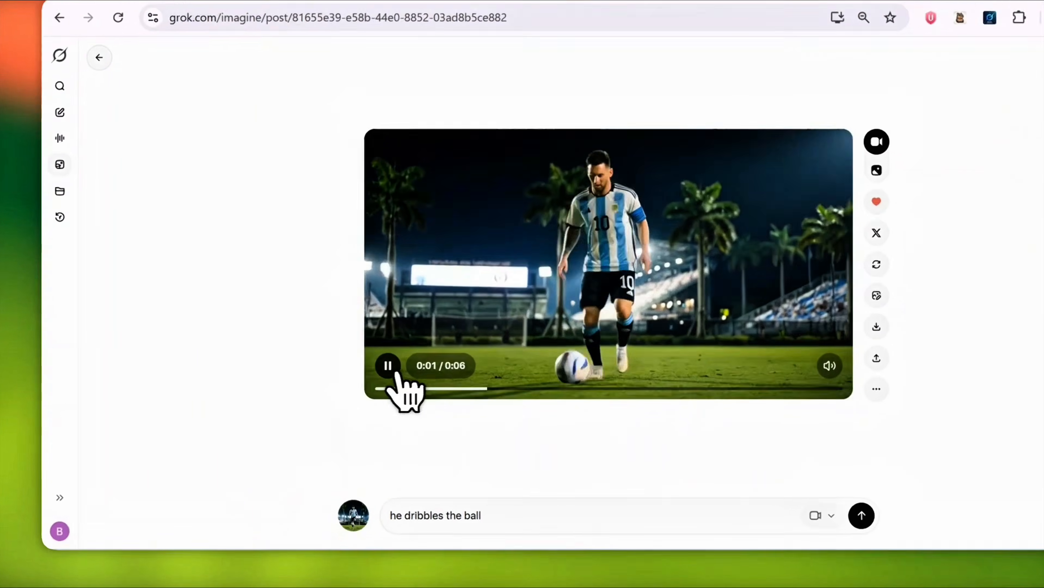
click(344, 373)
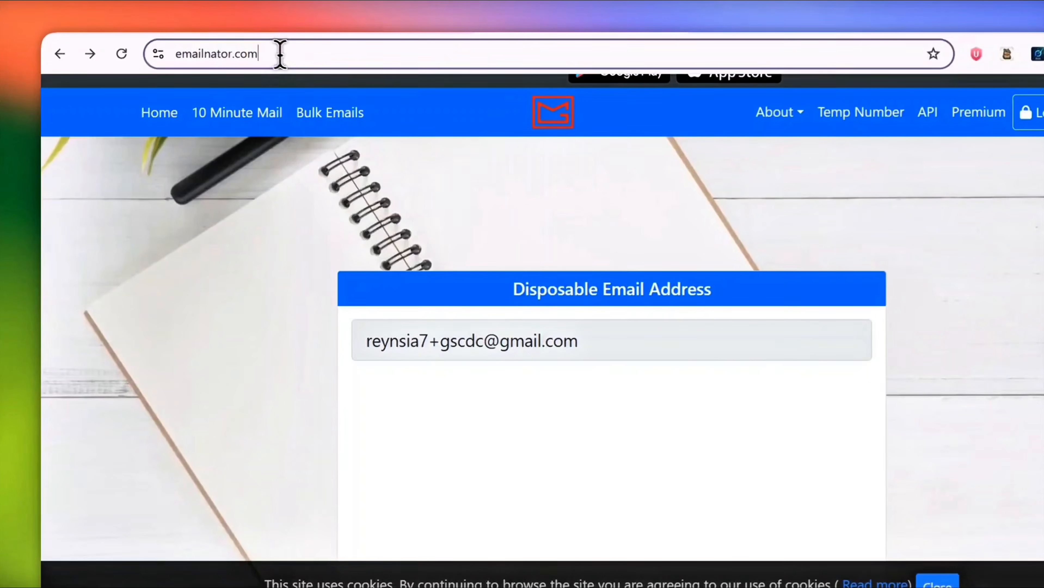
Step: Look over the disposable email address generator at emailnator.com
drag(279, 51, 164, 52)
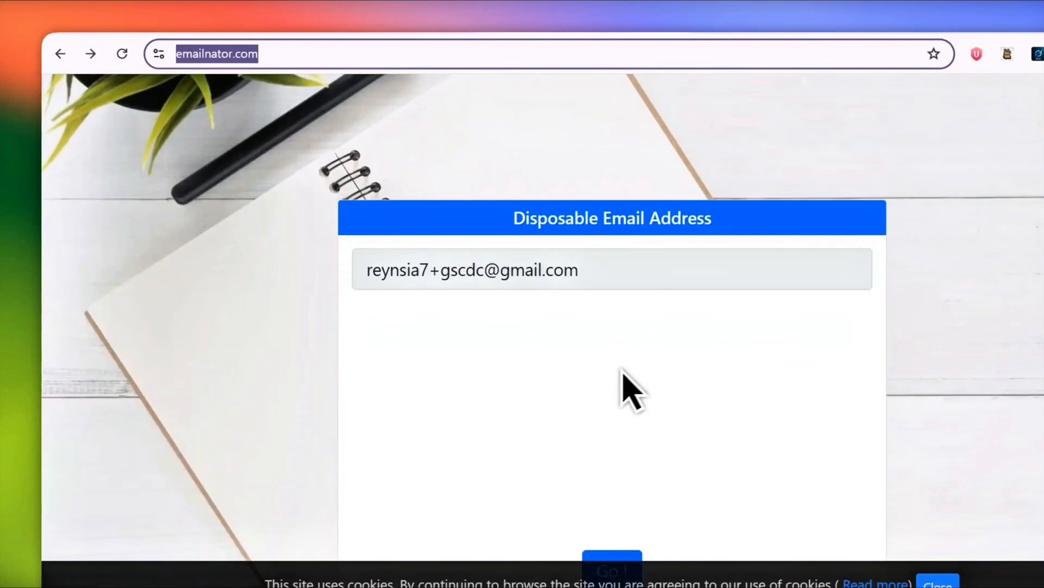
scroll(573, 228, down, 2)
scroll(535, 173, down, 2)
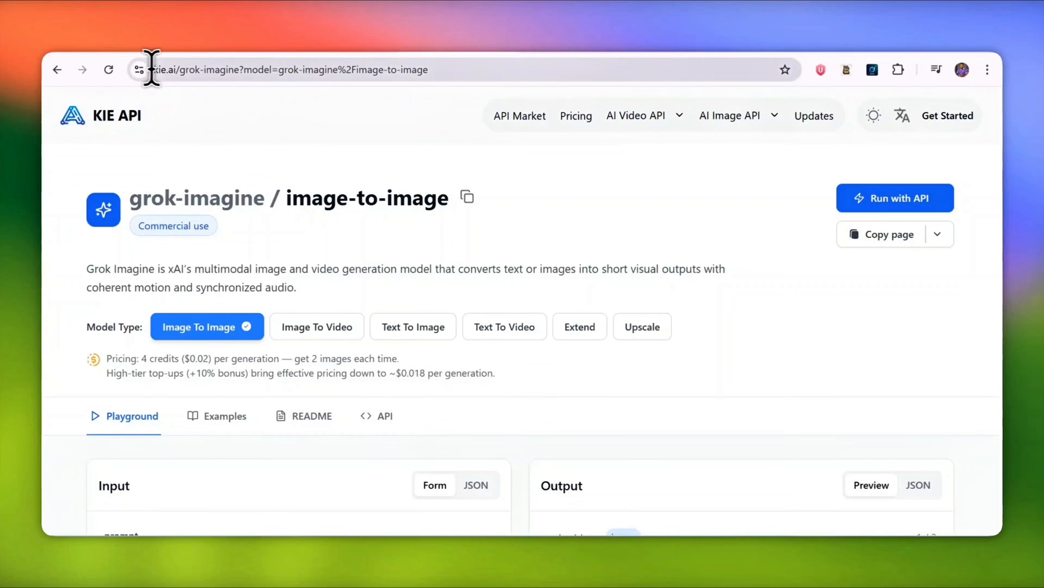
Step: Examine the grok-imagine image-to-image page on kie.ai, including its available model types and credit pricing
scroll(314, 227, down, 2)
scroll(391, 210, up, 2)
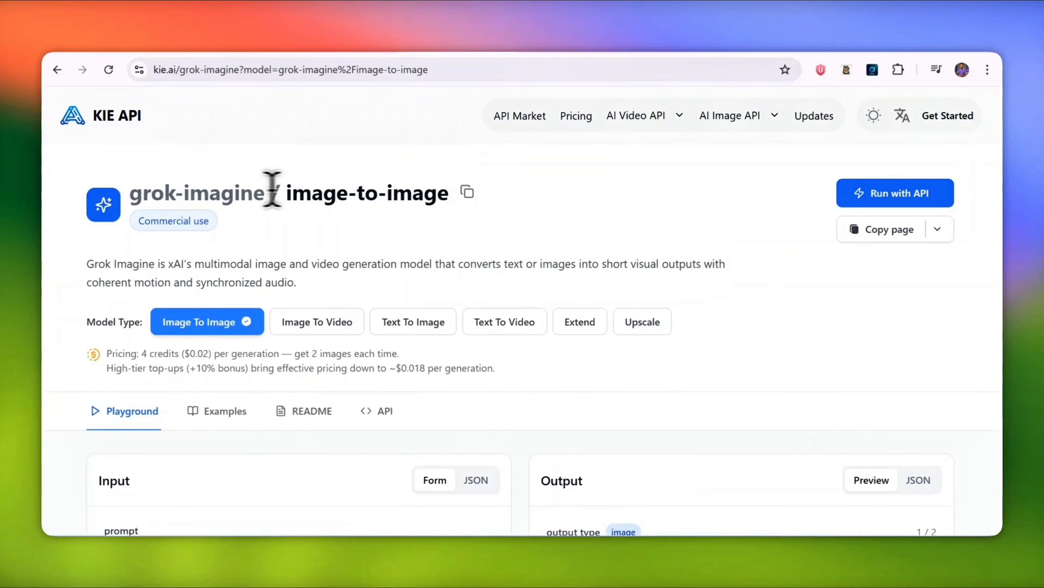
drag(264, 194, 137, 212)
click(281, 239)
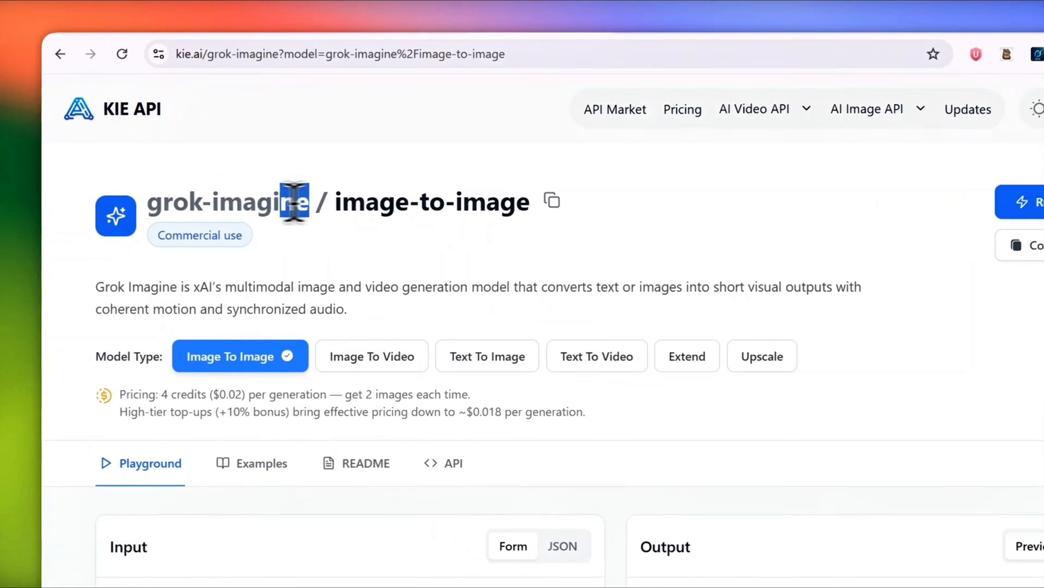
scroll(330, 257, down, 3)
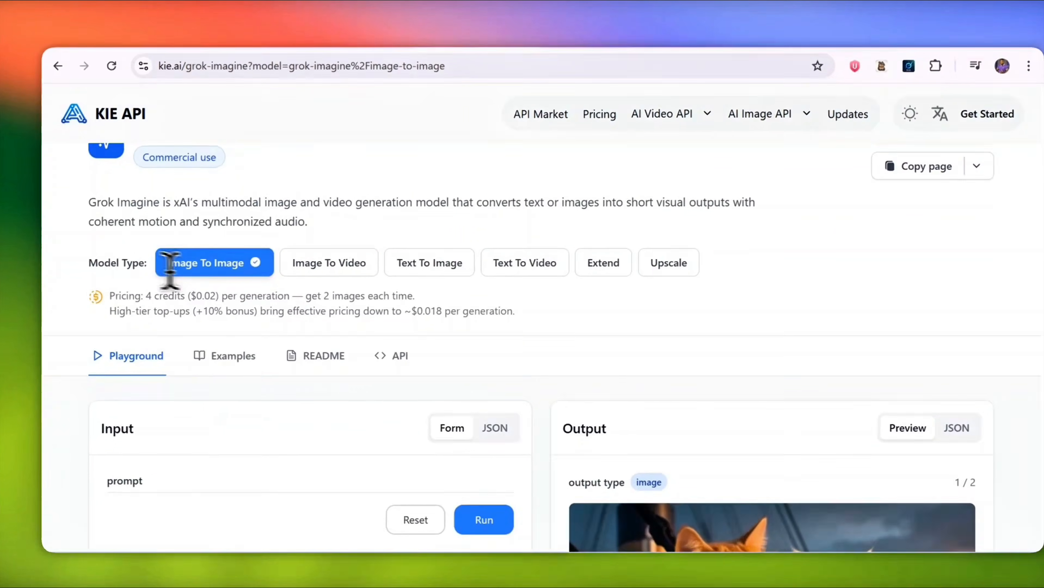
scroll(122, 283, down, 1)
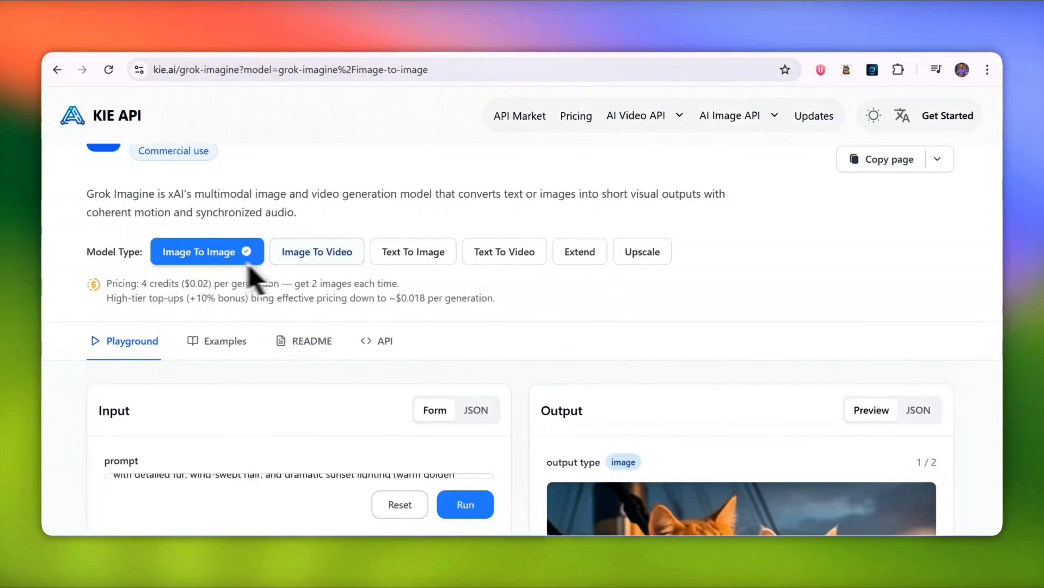
scroll(288, 262, down, 2)
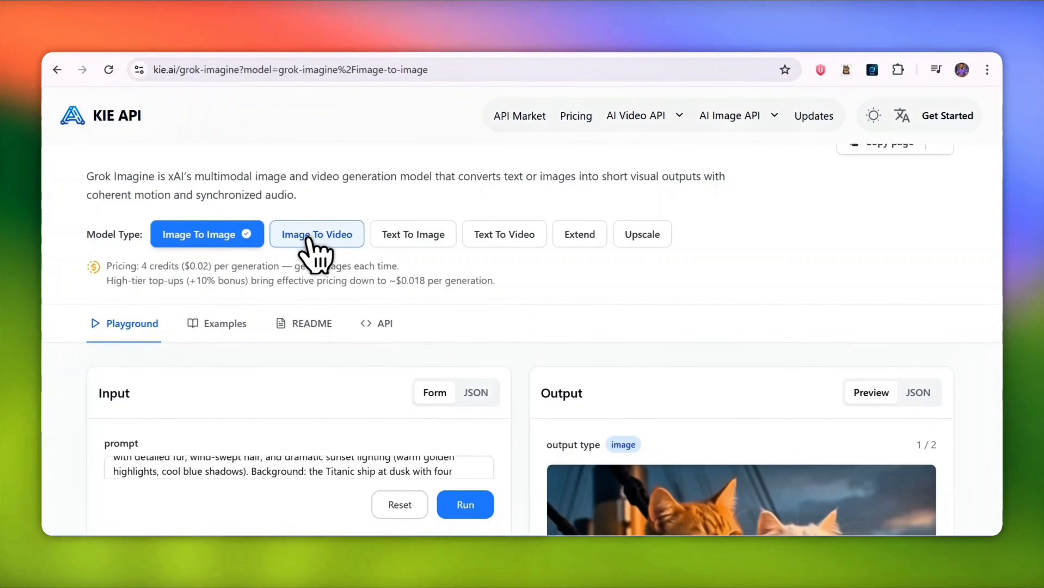
scroll(370, 243, down, 1)
scroll(452, 238, down, 1)
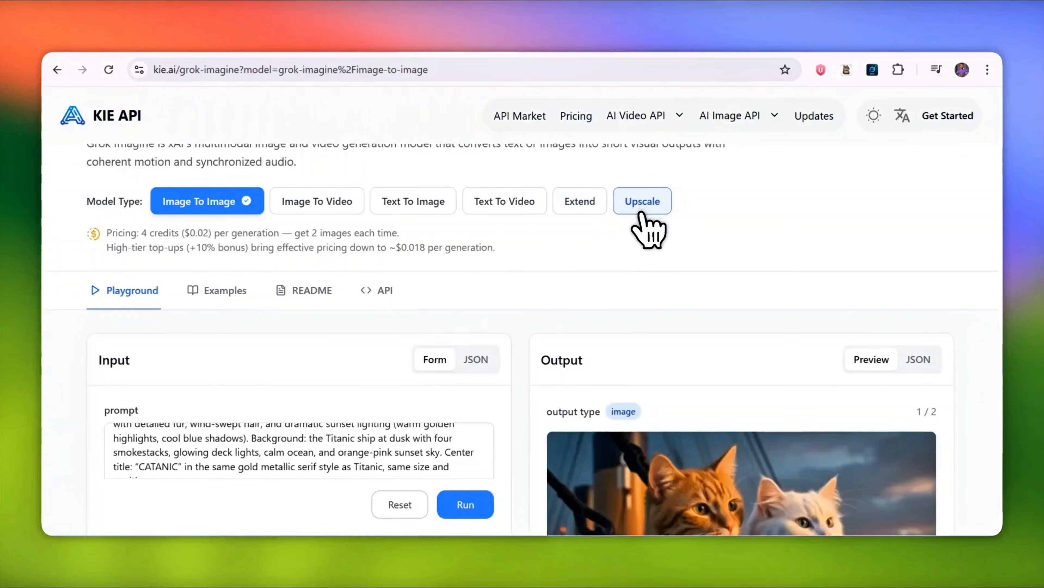
Step: Look through the image-to-image sample prompt, input image and output, and switch the model type to Image To Video
scroll(648, 228, down, 6)
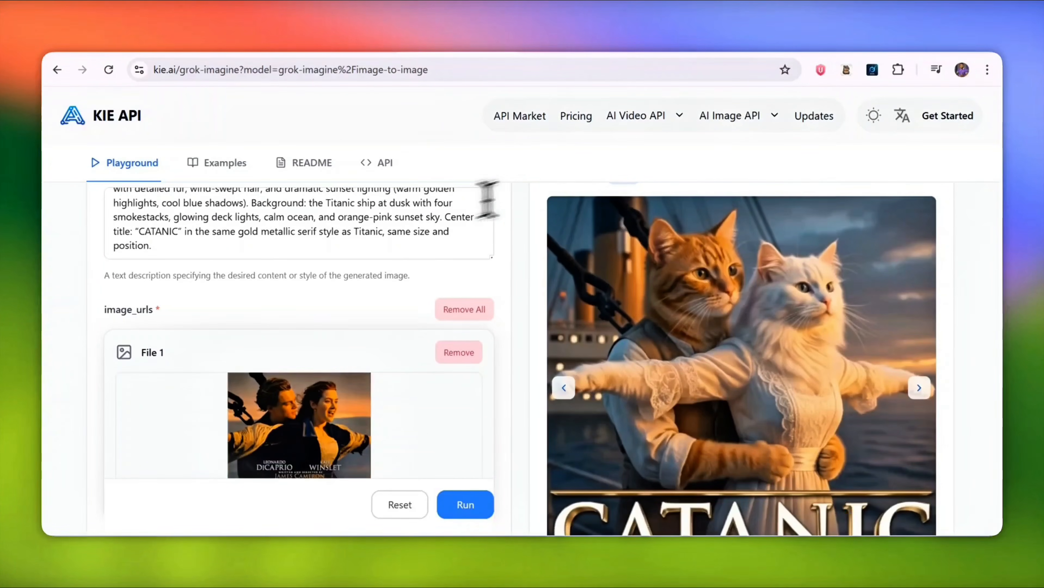
scroll(488, 199, up, 6)
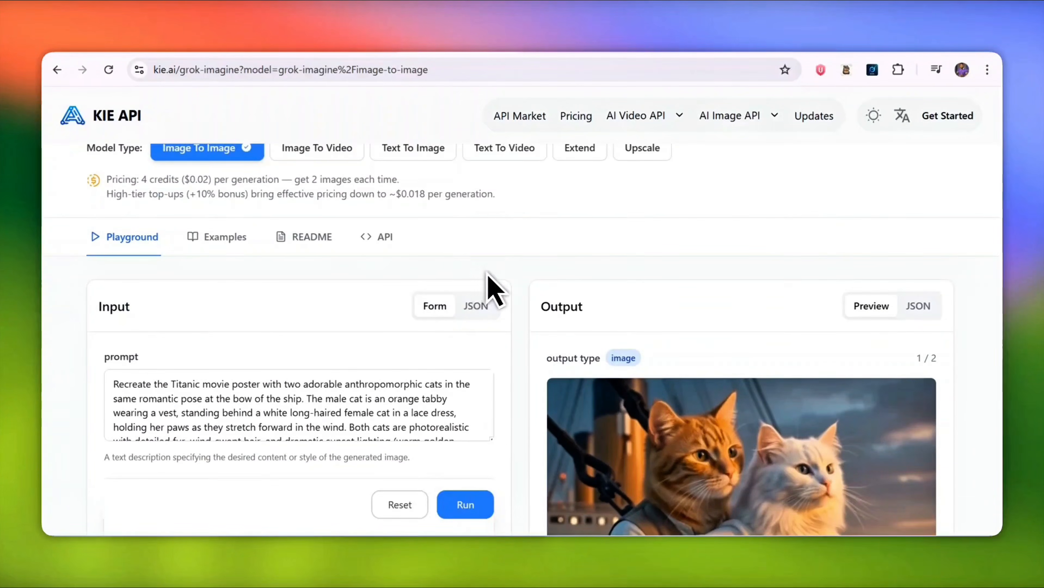
scroll(490, 284, up, 2)
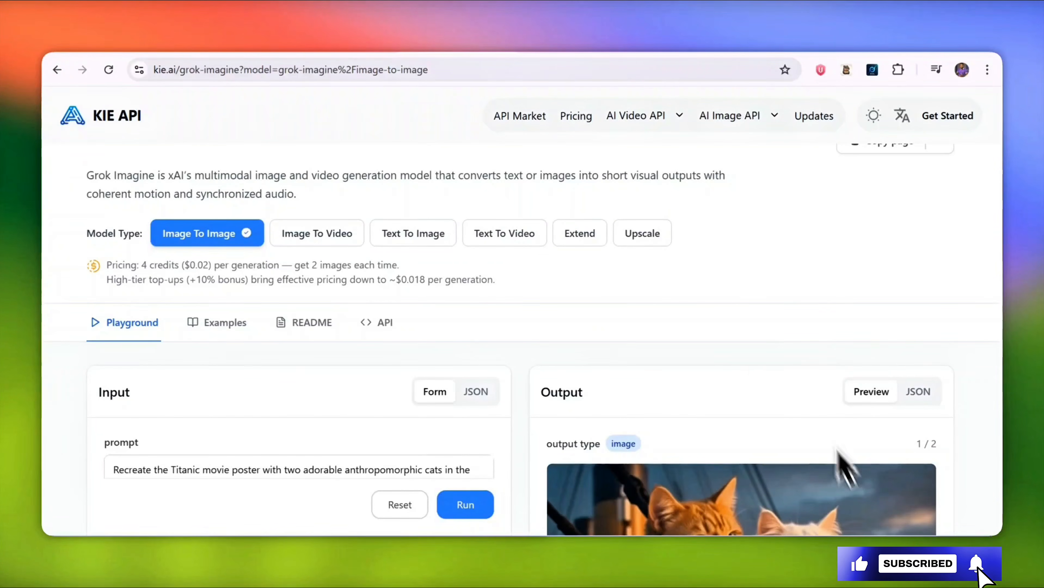
scroll(740, 411, down, 5)
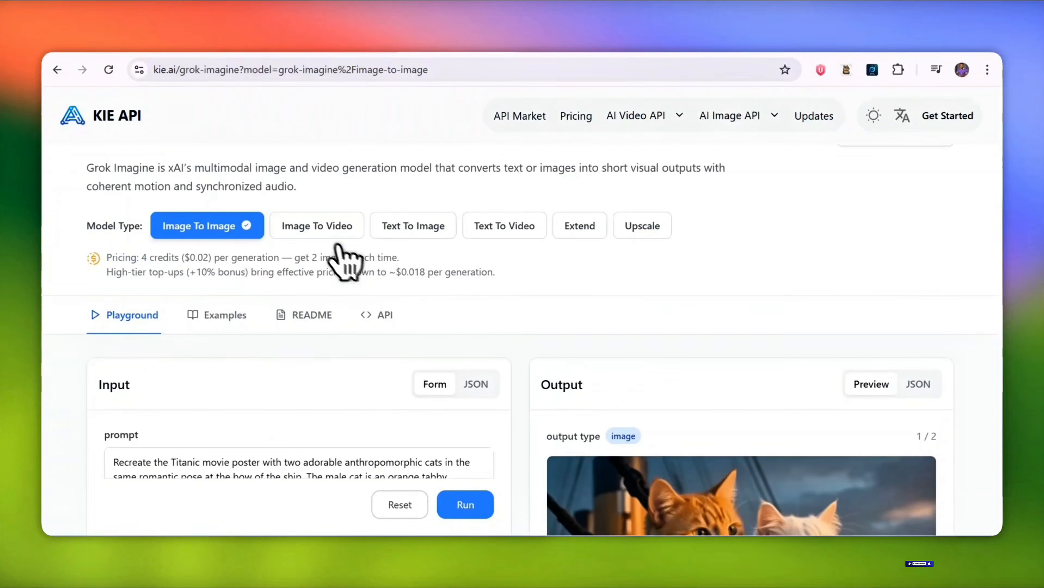
click(335, 230)
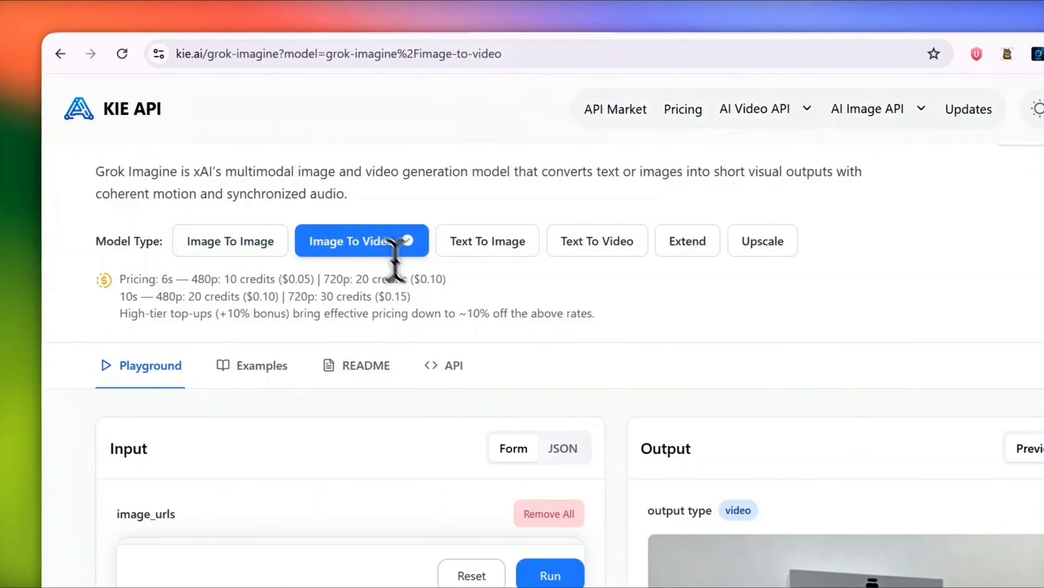
Step: Replace the sample input image with the footballer image on the image-to-video form
scroll(351, 362, down, 5)
click(463, 253)
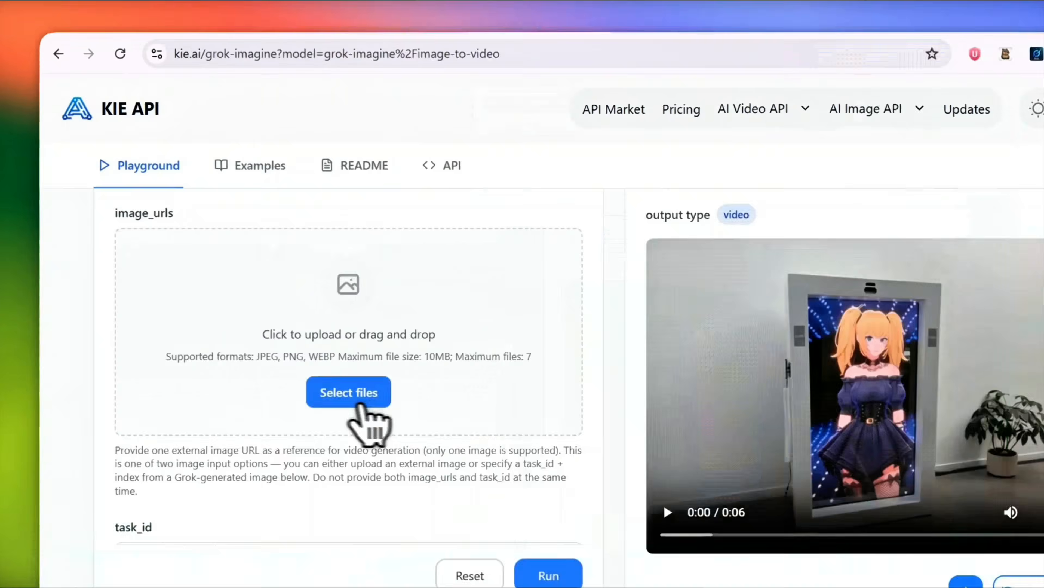
click(361, 419)
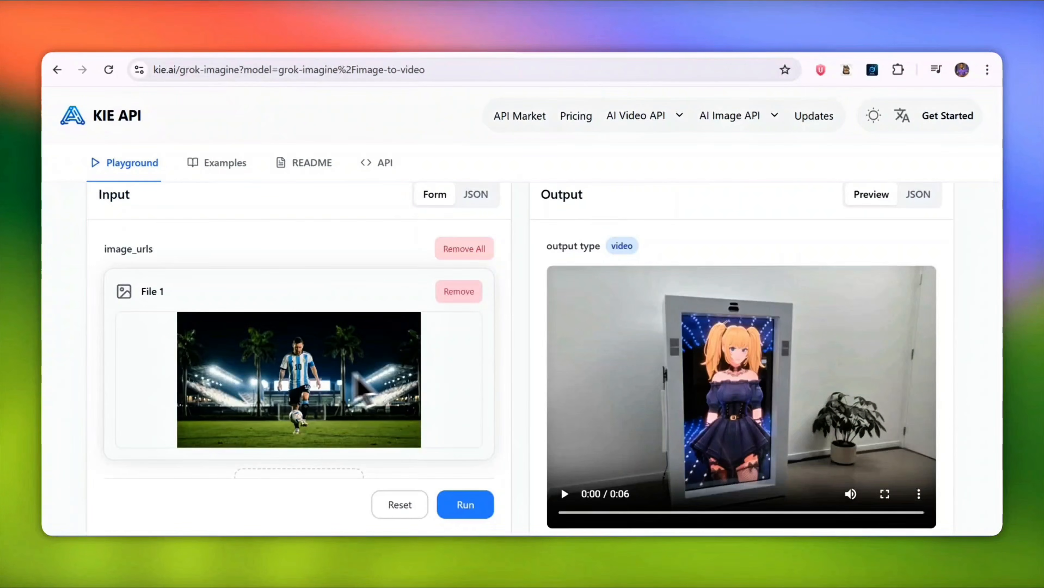
Step: Replace the sample prompt with "he dribbles the ball"
scroll(387, 350, down, 10)
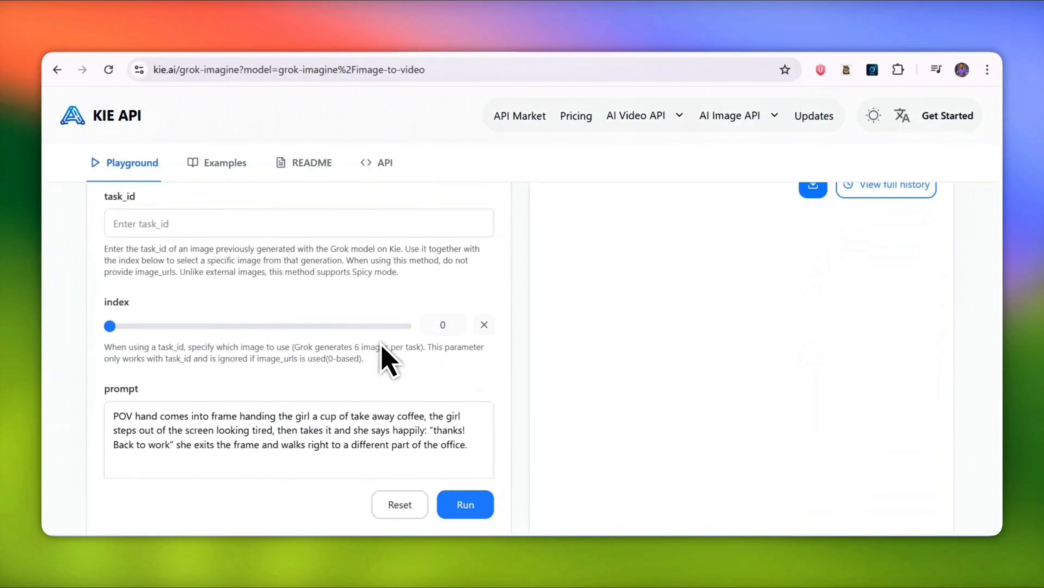
drag(465, 352, 115, 329)
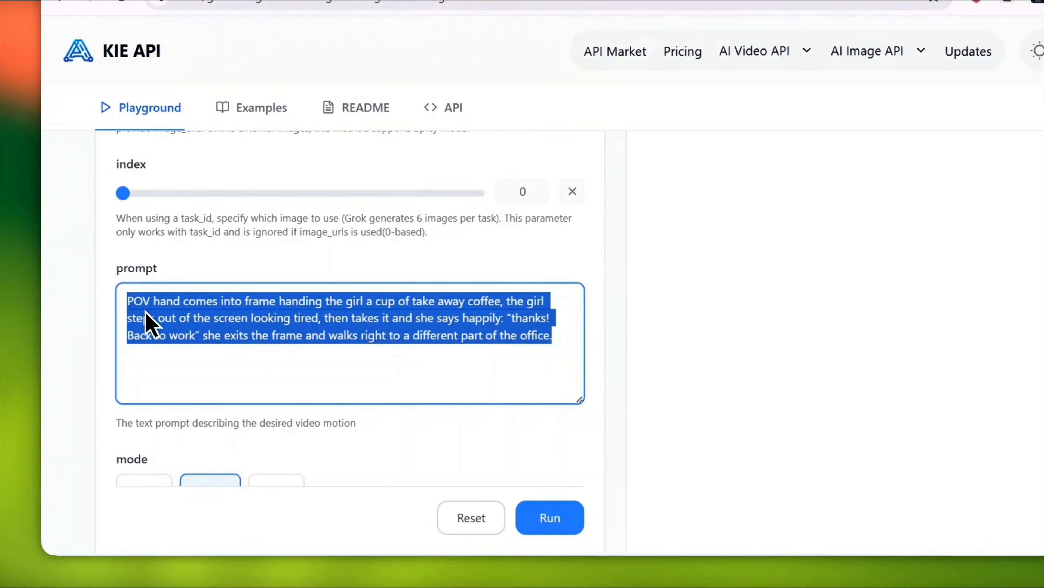
key(BackSpace)
text(he dribbles the ball)
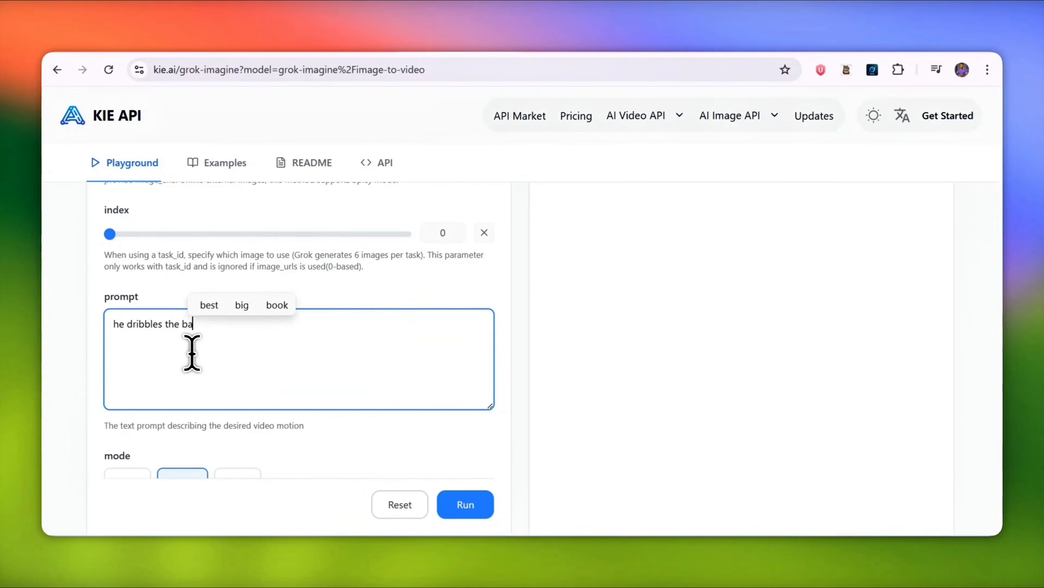
Step: Set the video's duration to 6 seconds and its resolution to 480p, trying the 720p option first
scroll(216, 373, down, 3)
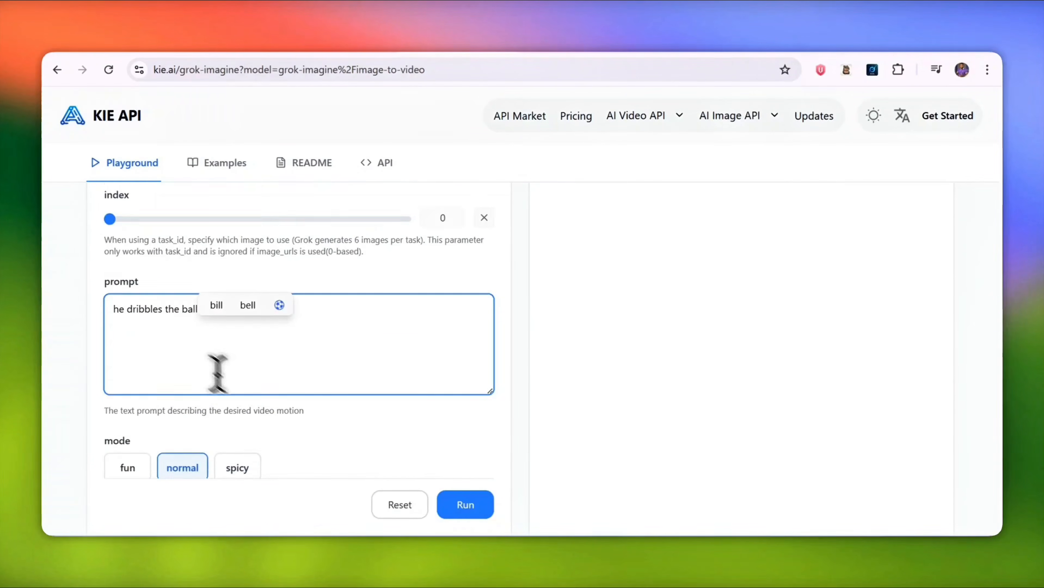
scroll(194, 373, down, 2)
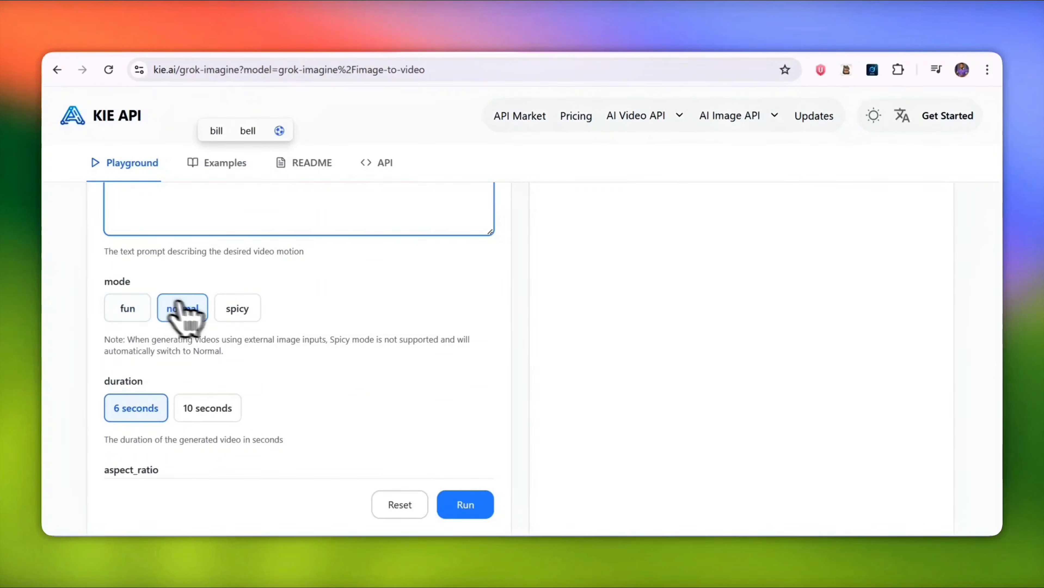
scroll(194, 337, down, 3)
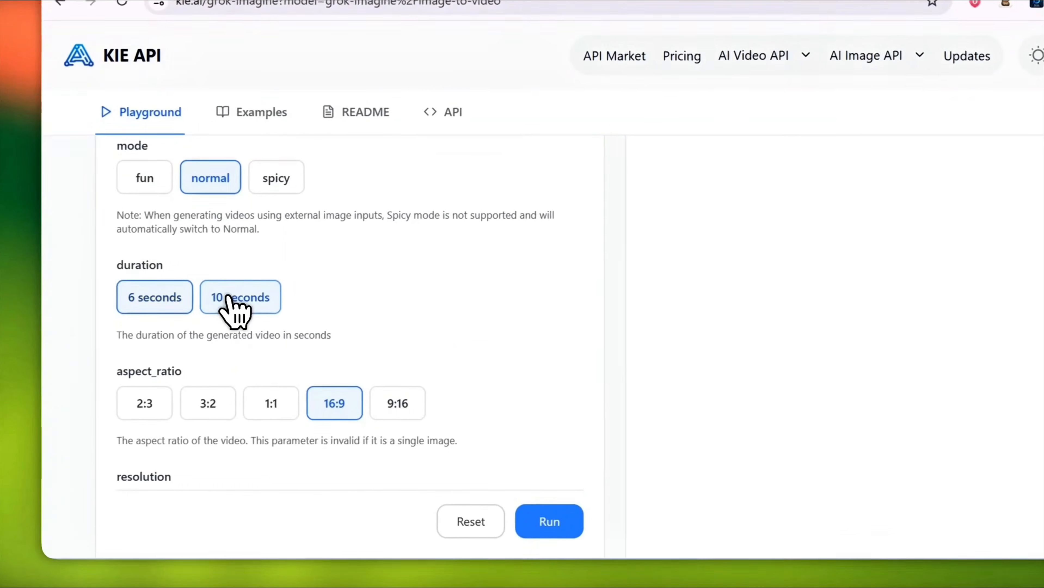
click(197, 318)
scroll(205, 321, down, 1)
click(140, 281)
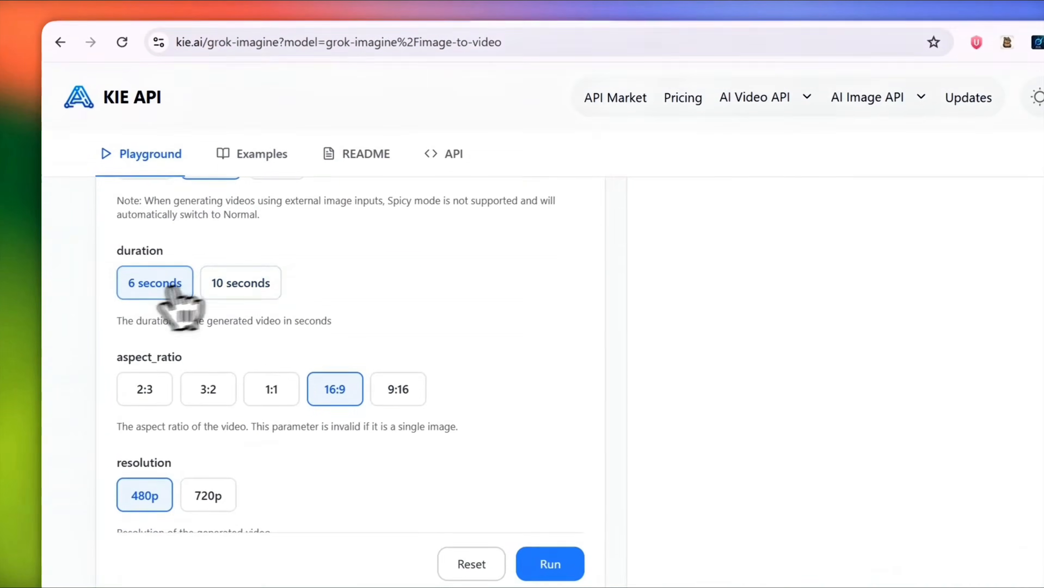
scroll(233, 373, down, 4)
click(181, 288)
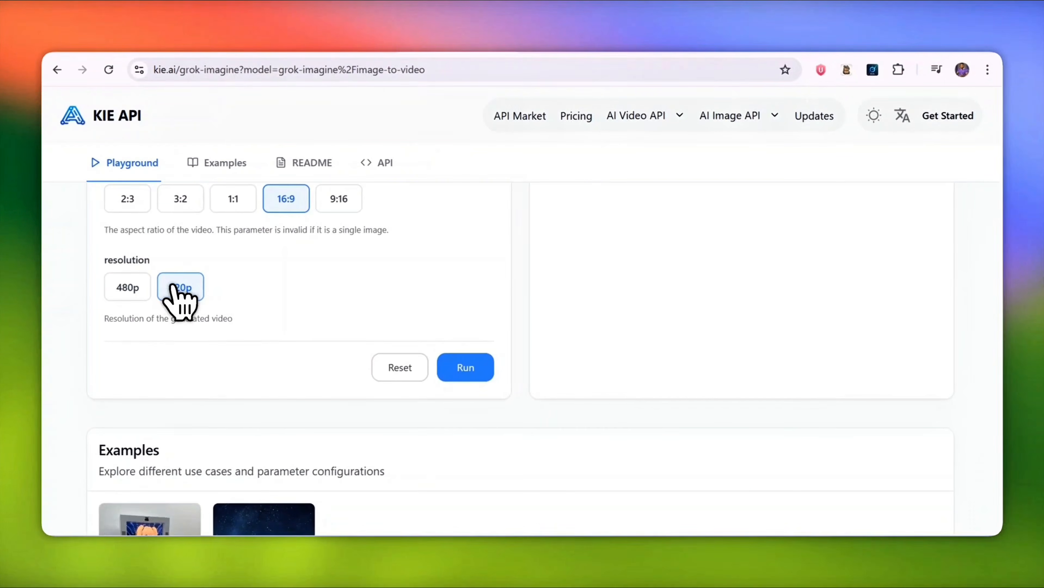
click(149, 295)
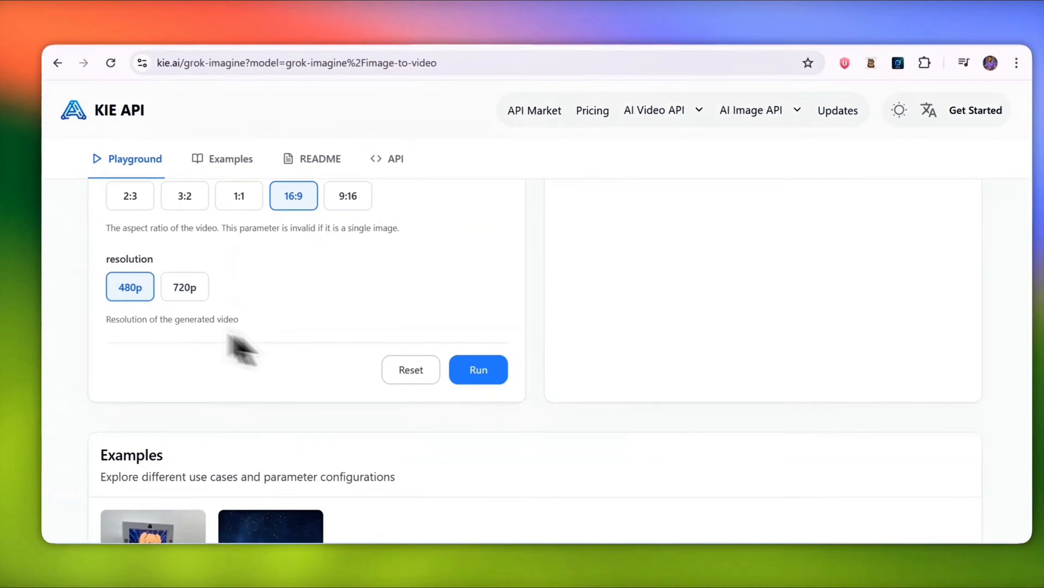
Step: Start the video generation and sign in to the site with the existing Google account
click(543, 380)
scroll(191, 325, up, 2)
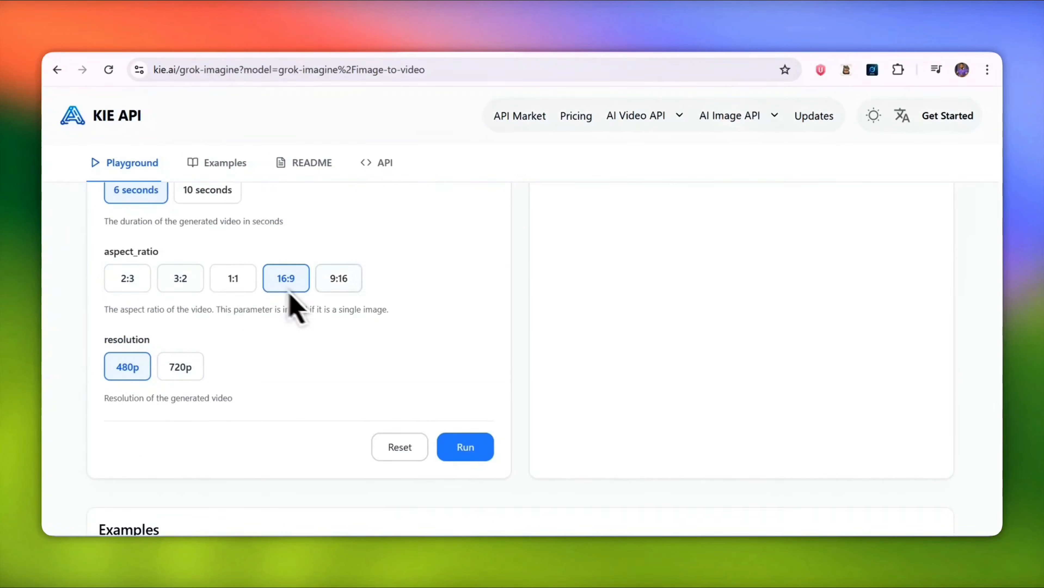
click(471, 445)
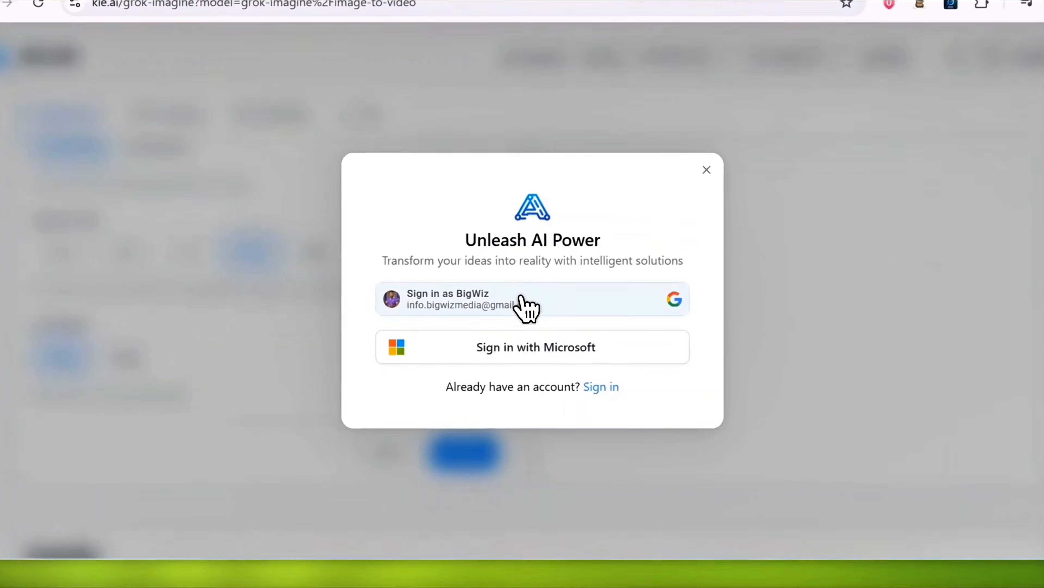
click(516, 323)
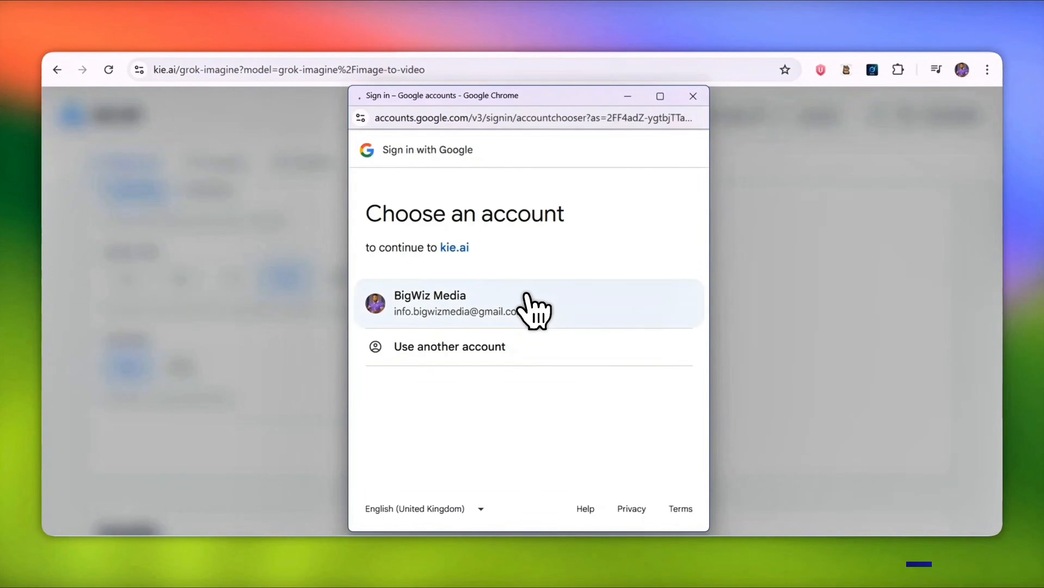
click(544, 282)
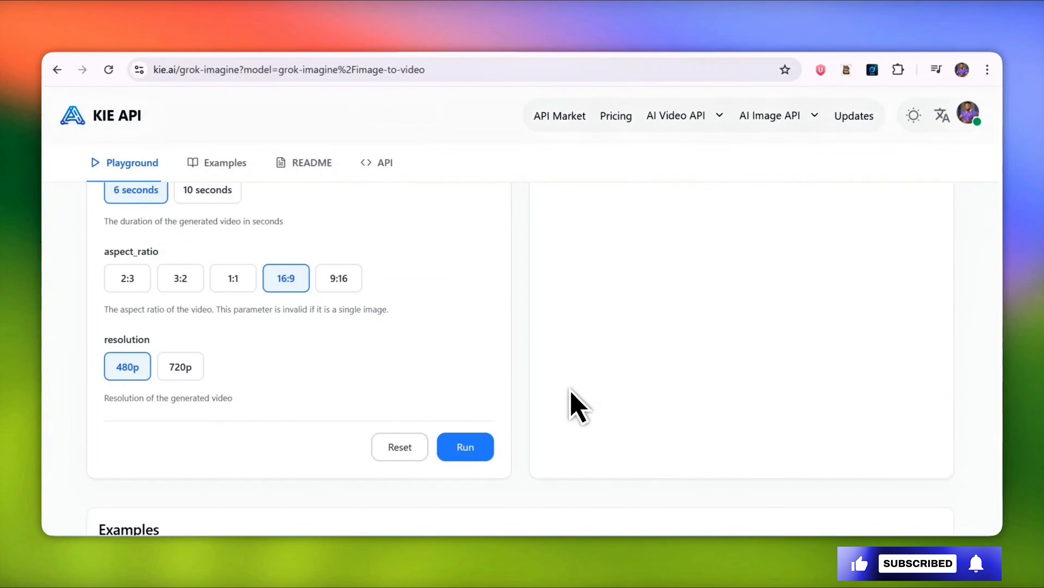
Step: Generate the video from the footballer image and play the result
click(446, 451)
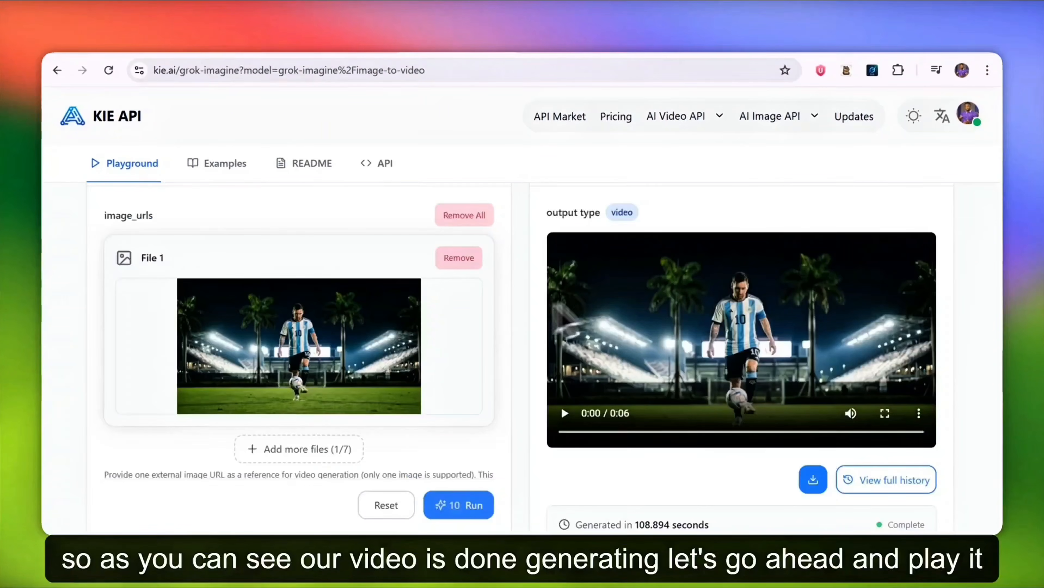
scroll(543, 329, up, 1)
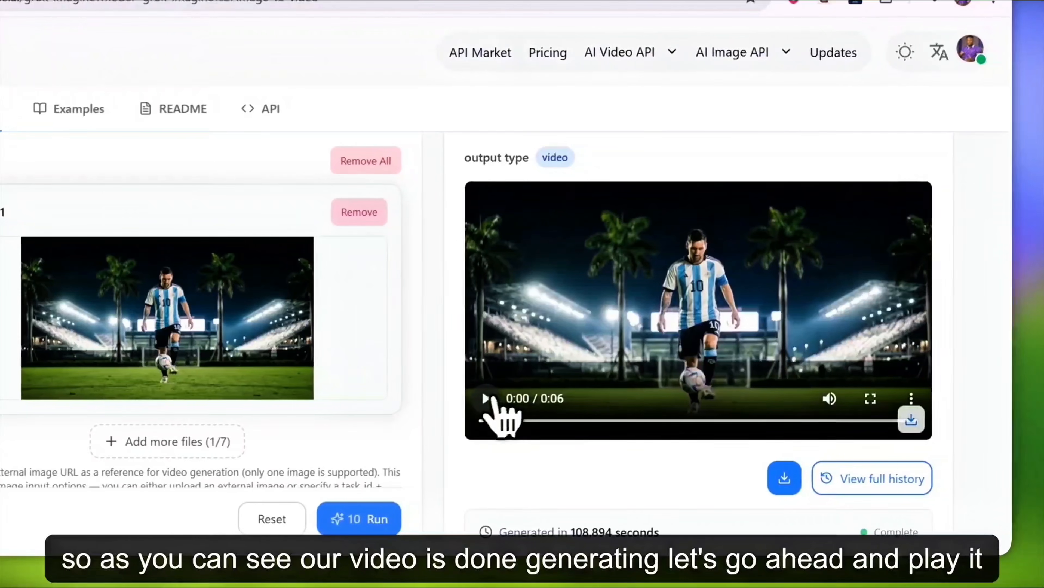
click(487, 399)
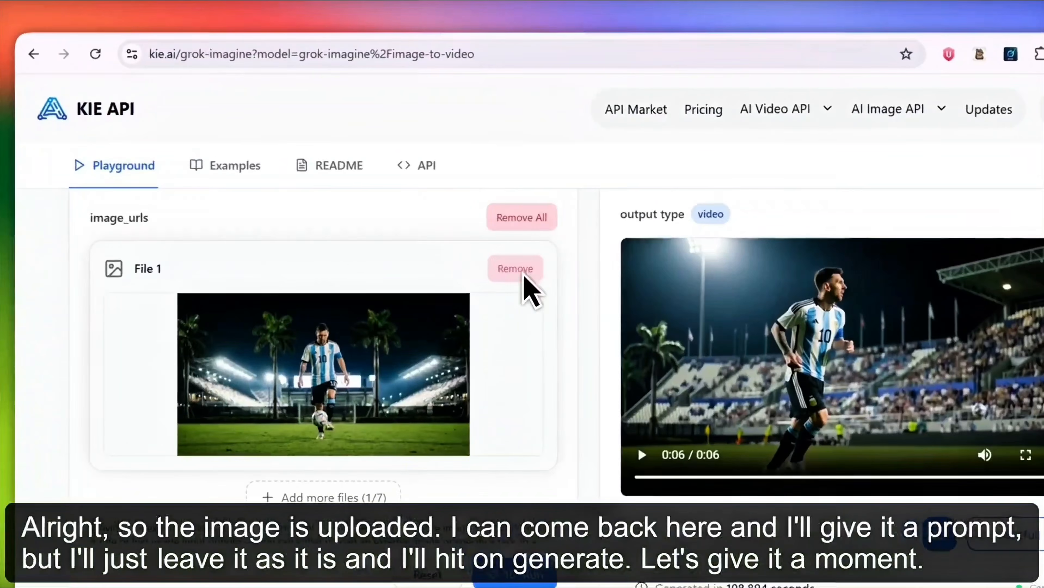
Step: Replace the footballer input image with the image of a smiling woman on a city street at night
click(464, 252)
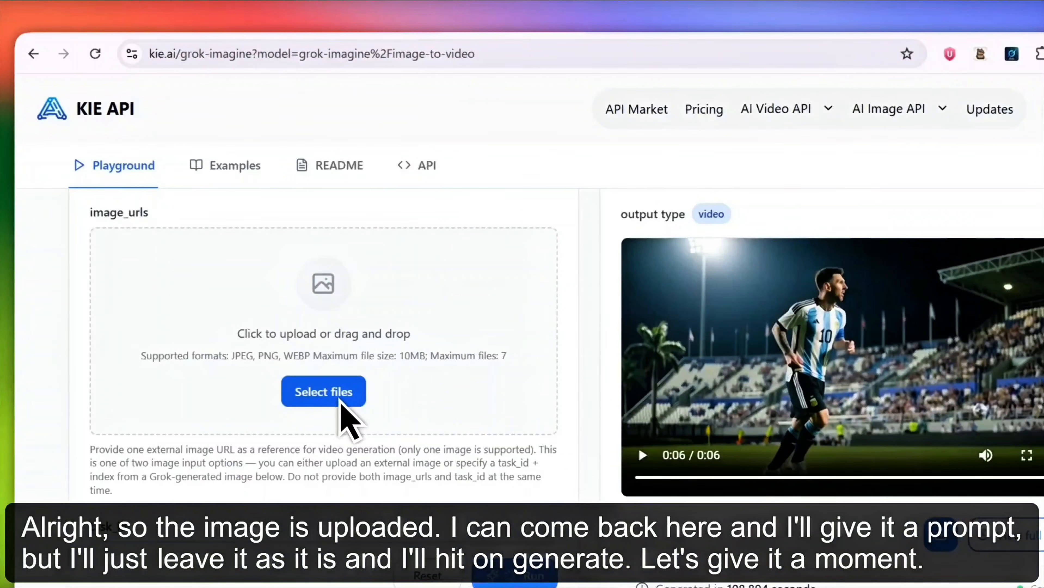
click(324, 391)
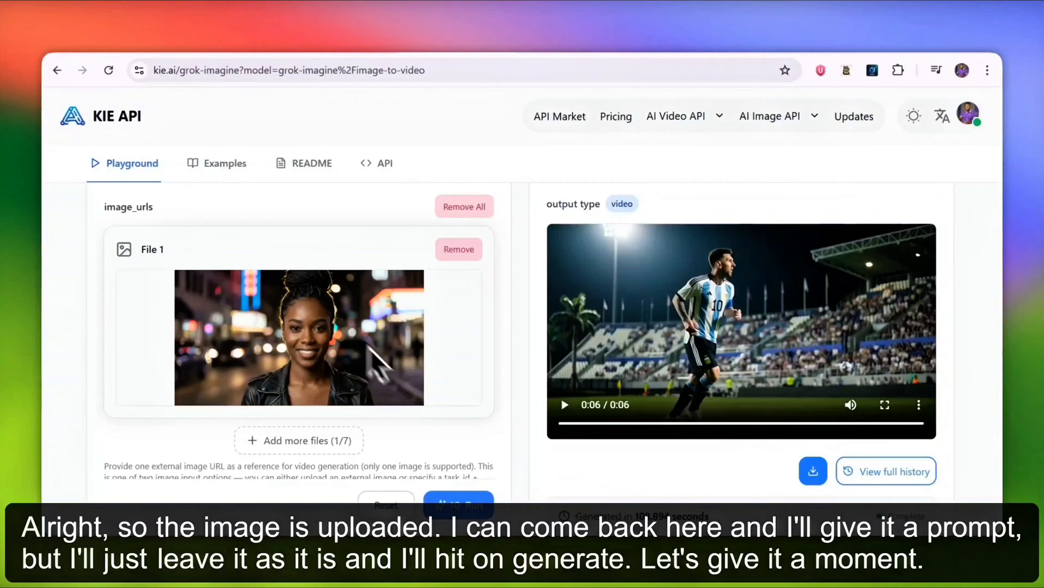
Step: Generate a video from the woman's image without entering a new prompt, and play the result
scroll(364, 356, down, 8)
click(255, 393)
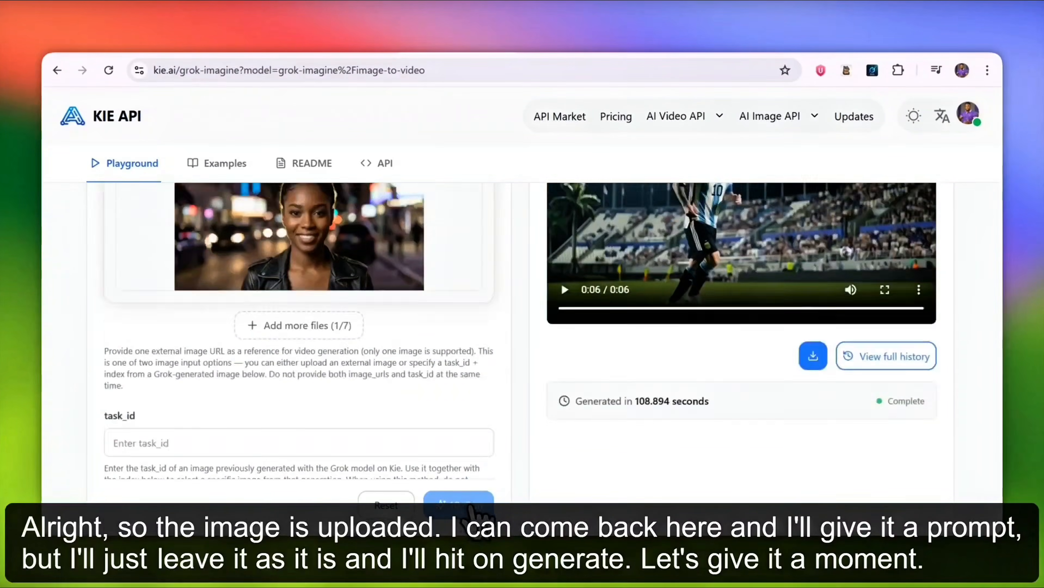
scroll(560, 282, up, 5)
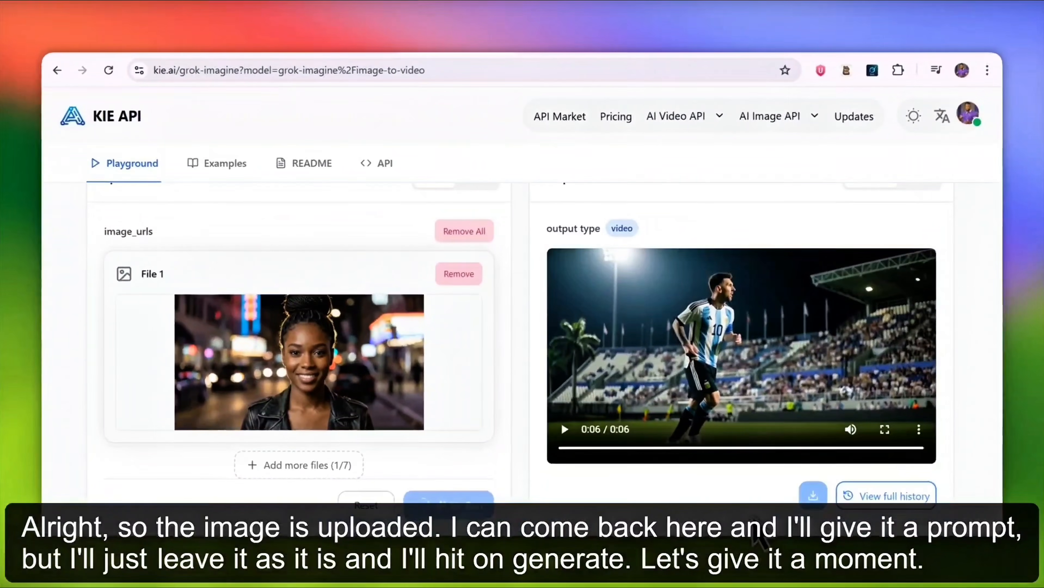
click(516, 516)
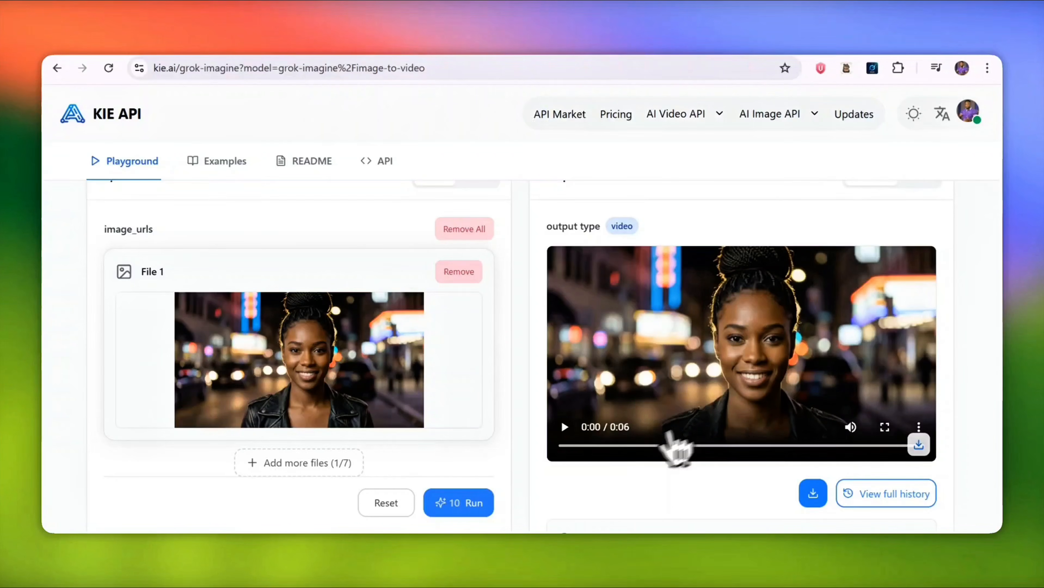
click(565, 427)
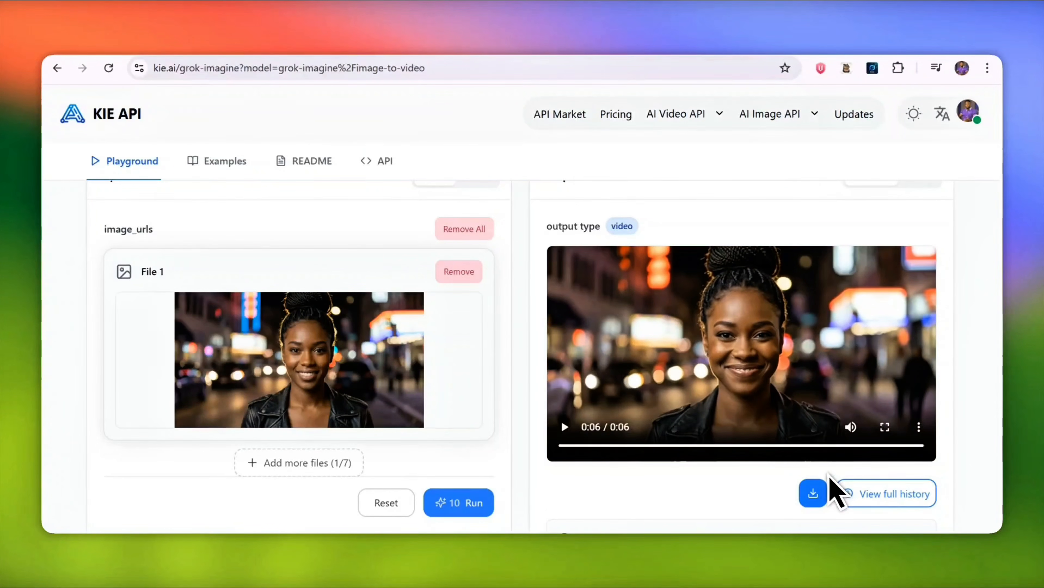
Step: Look over the image-to-video page's model types, credit pricing and input parameters, and open the account menu
scroll(491, 368, up, 5)
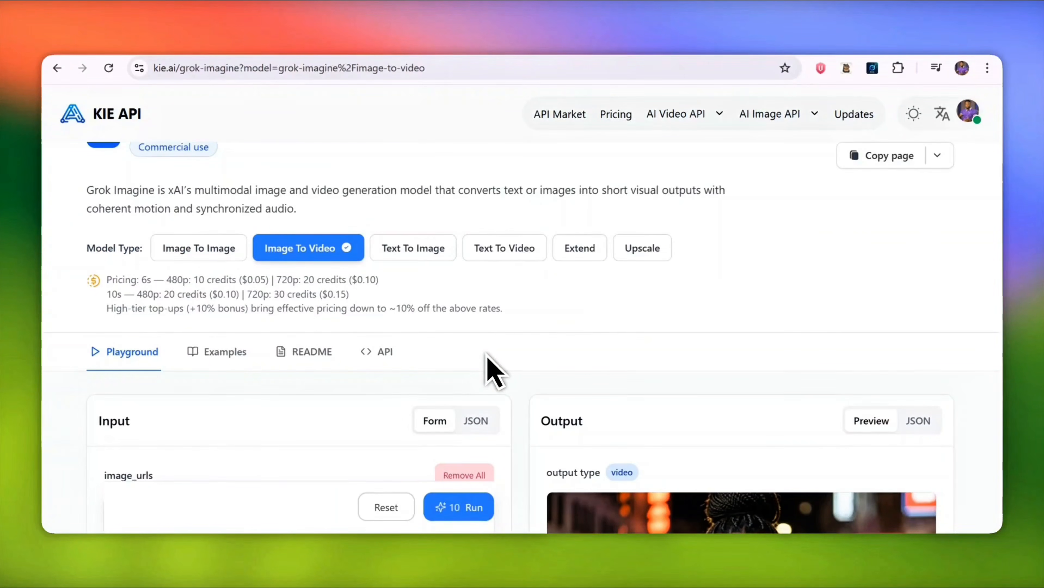
scroll(492, 368, up, 2)
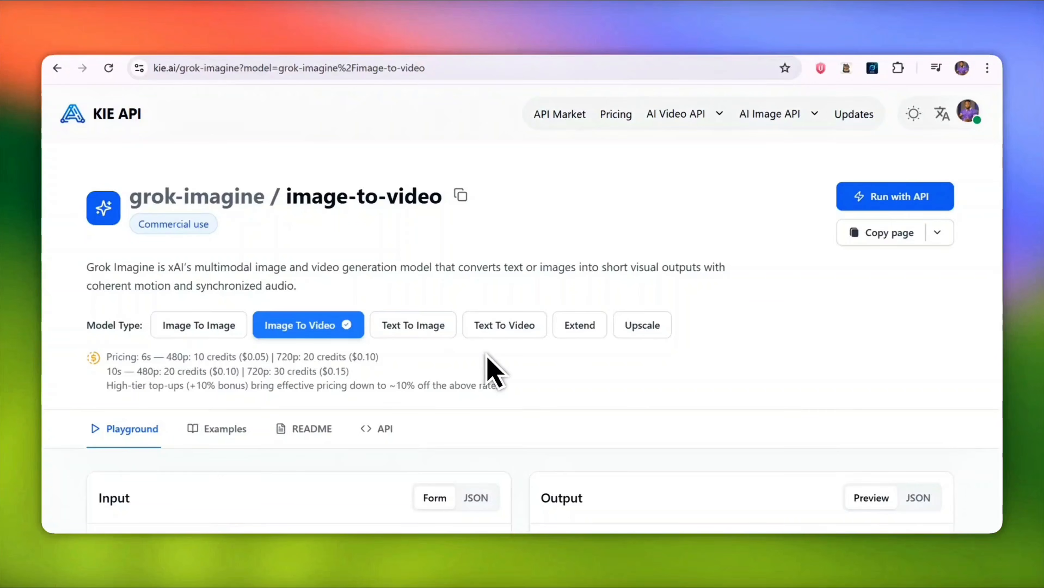
scroll(482, 373, down, 10)
scroll(302, 304, up, 5)
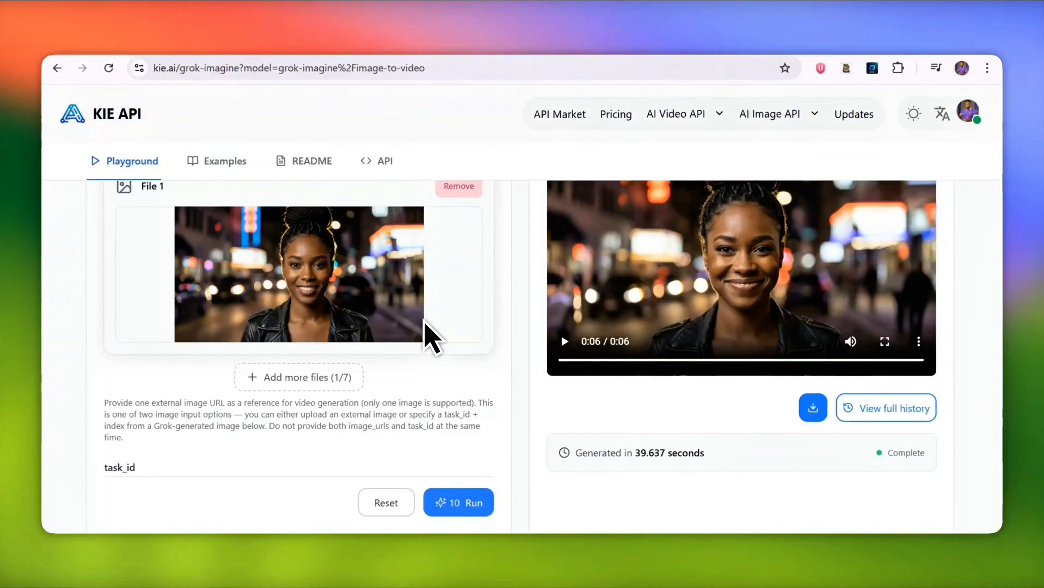
scroll(486, 374, down, 5)
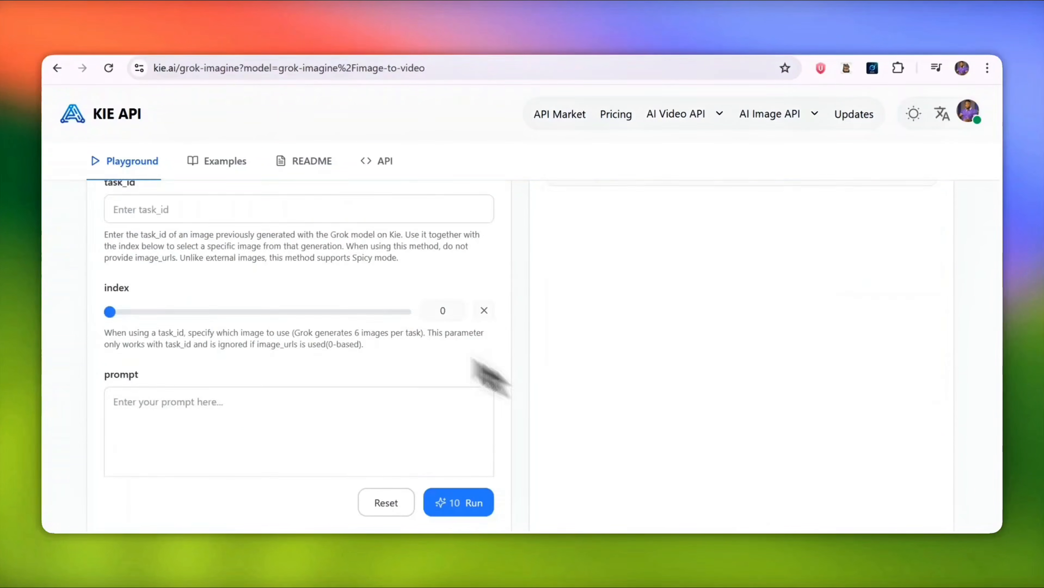
scroll(974, 217, up, 10)
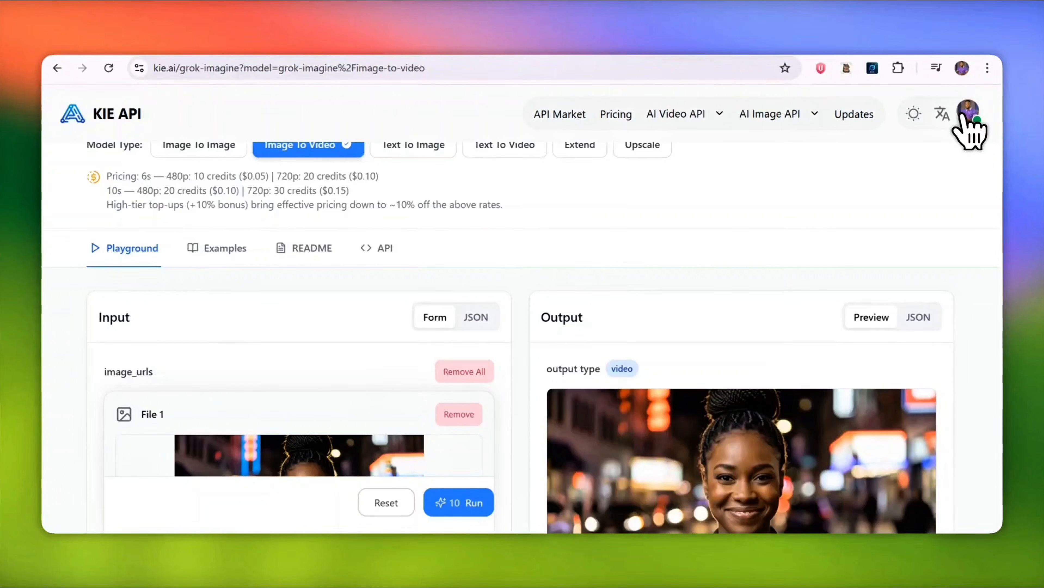
click(968, 112)
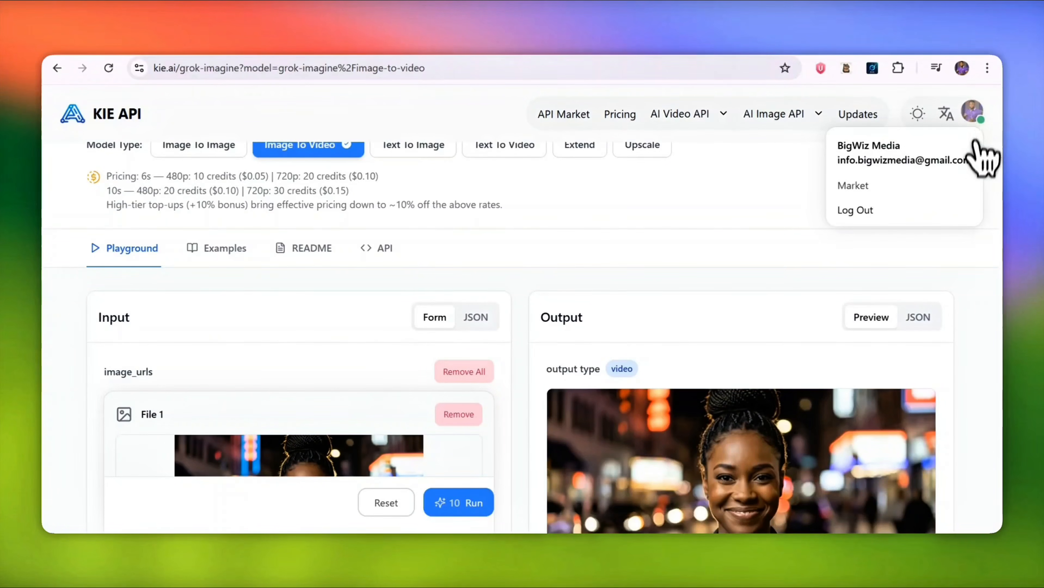